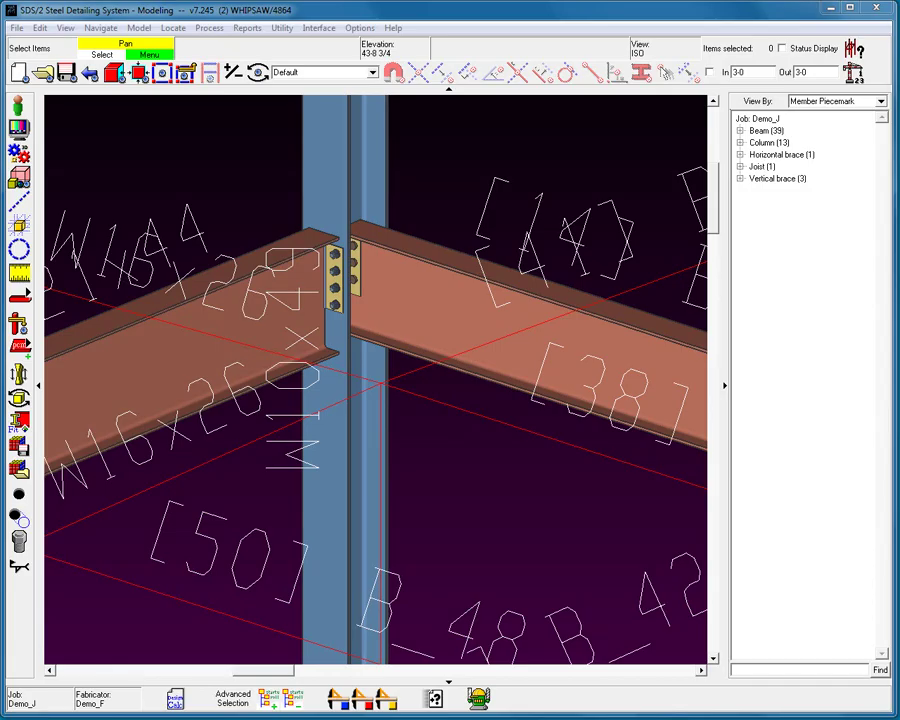
Review the edit settings of the W21x44 beam framing into the column, including its end connections, and close them
{"action": "double_click", "coordinate": [250, 307]}
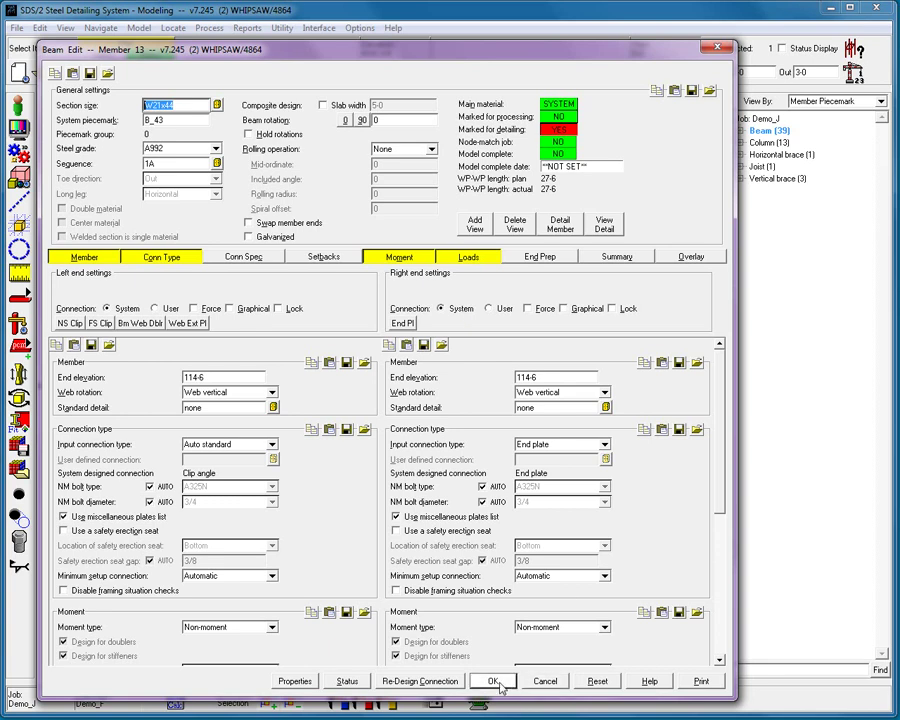
{"action": "key", "text": "Return"}
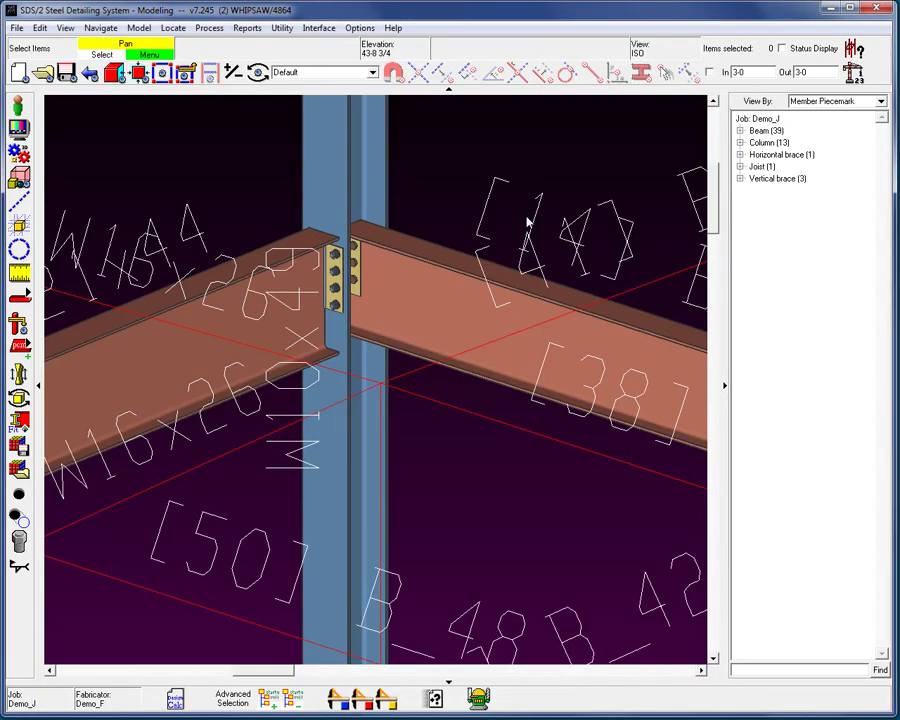
Create a new user defined connection named EP1/2R5 in the job options
{"action": "left_click", "coordinate": [359, 27]}
{"action": "mouse_move", "coordinate": [346, 53]}
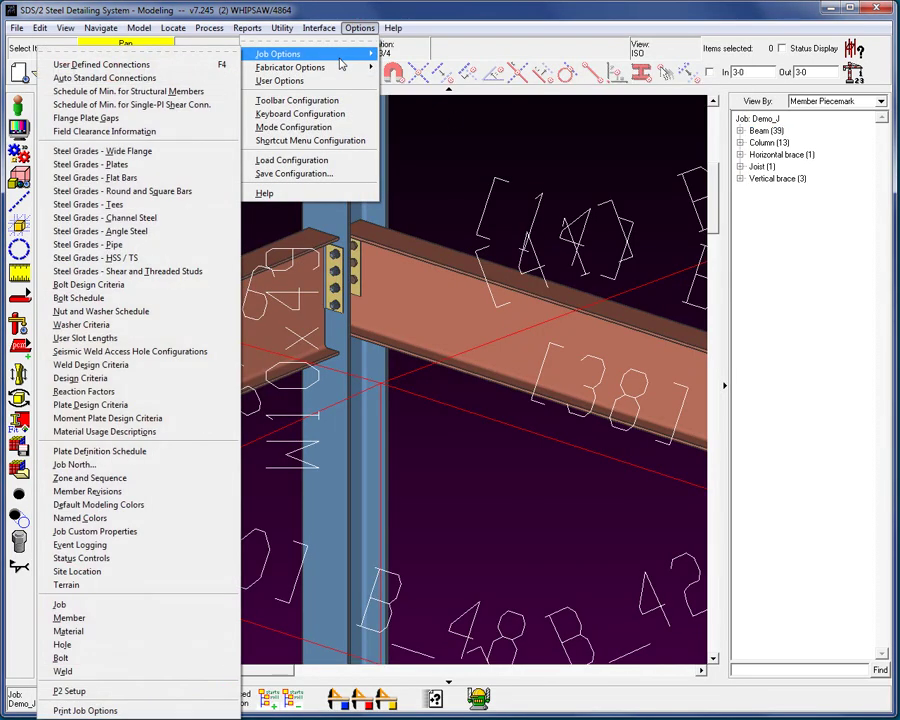
{"action": "left_click", "coordinate": [165, 70]}
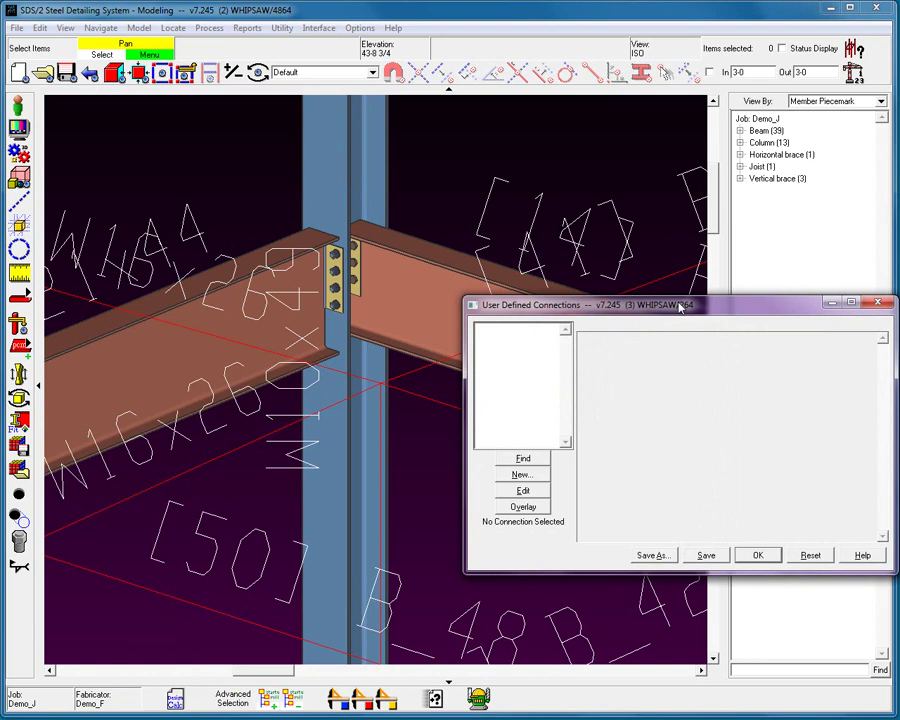
{"action": "left_click", "coordinate": [521, 474]}
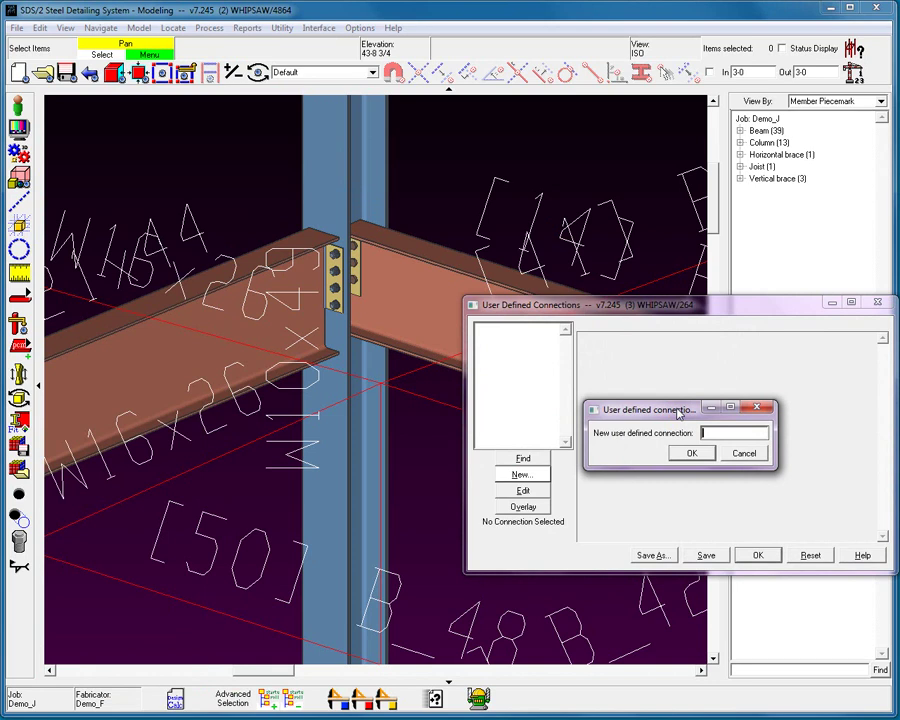
{"action": "type", "text": "EP1/2R5"}
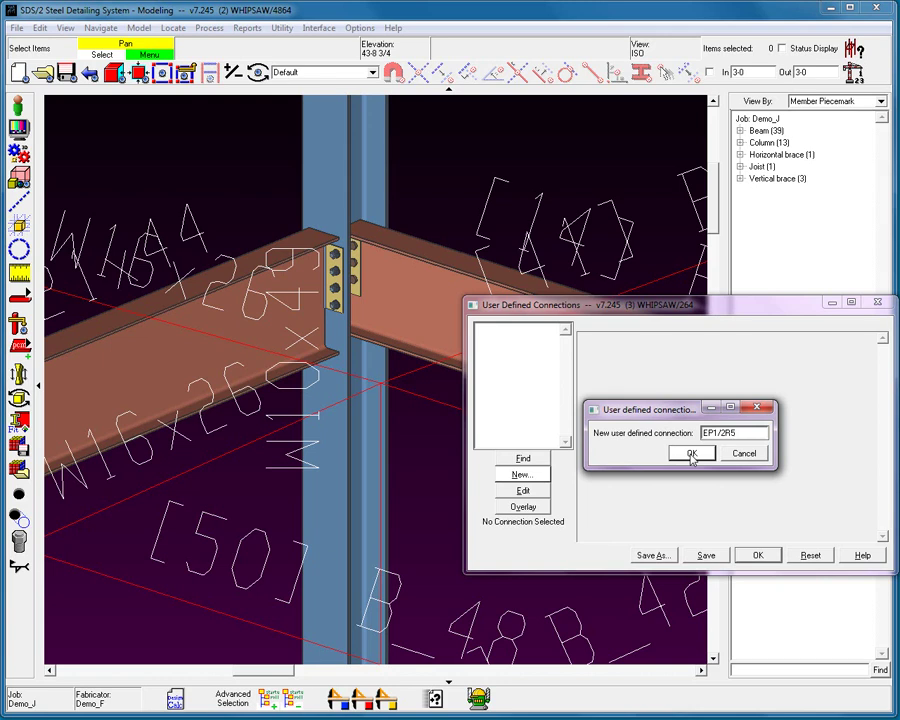
{"action": "left_click", "coordinate": [690, 455]}
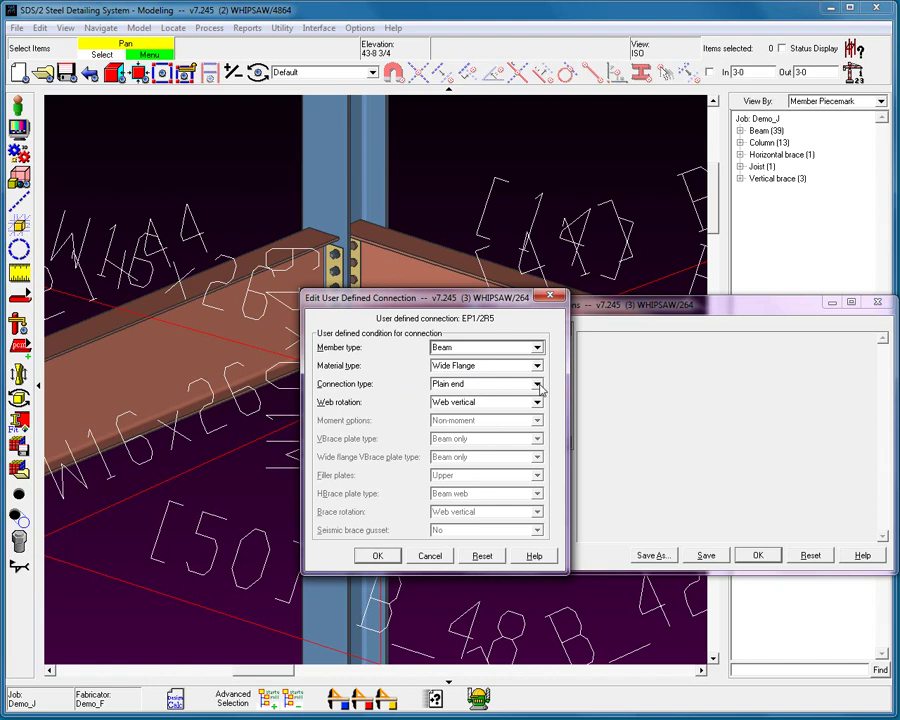
Set the connection type of EP1/2R5 to End plate, keep Web vertical rotation and Automatic safety connection, and accept the definition
{"action": "left_click", "coordinate": [537, 385]}
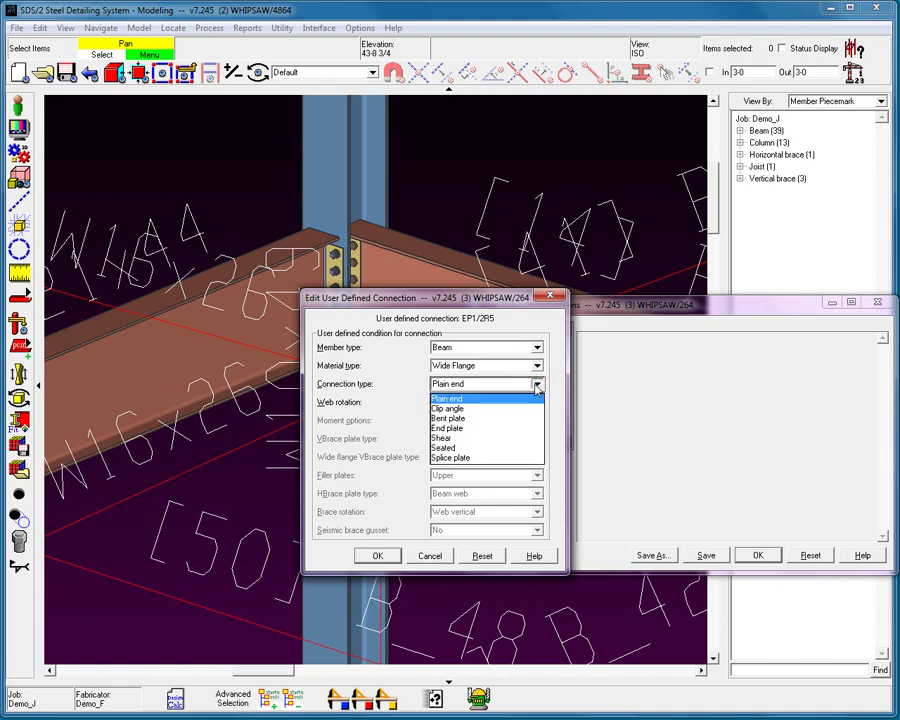
{"action": "left_click", "coordinate": [457, 429]}
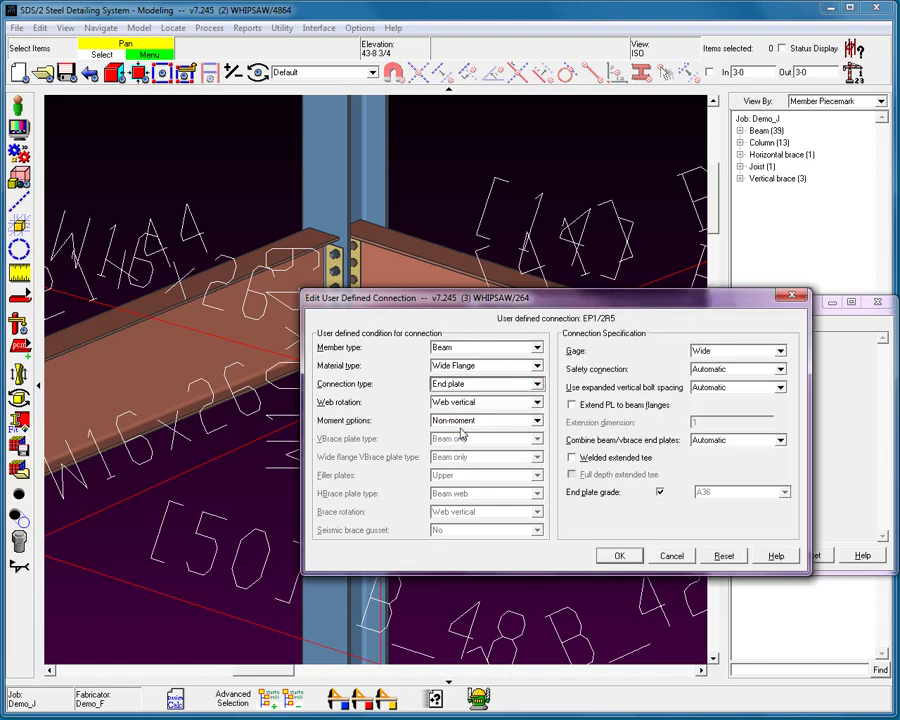
{"action": "left_click", "coordinate": [536, 403]}
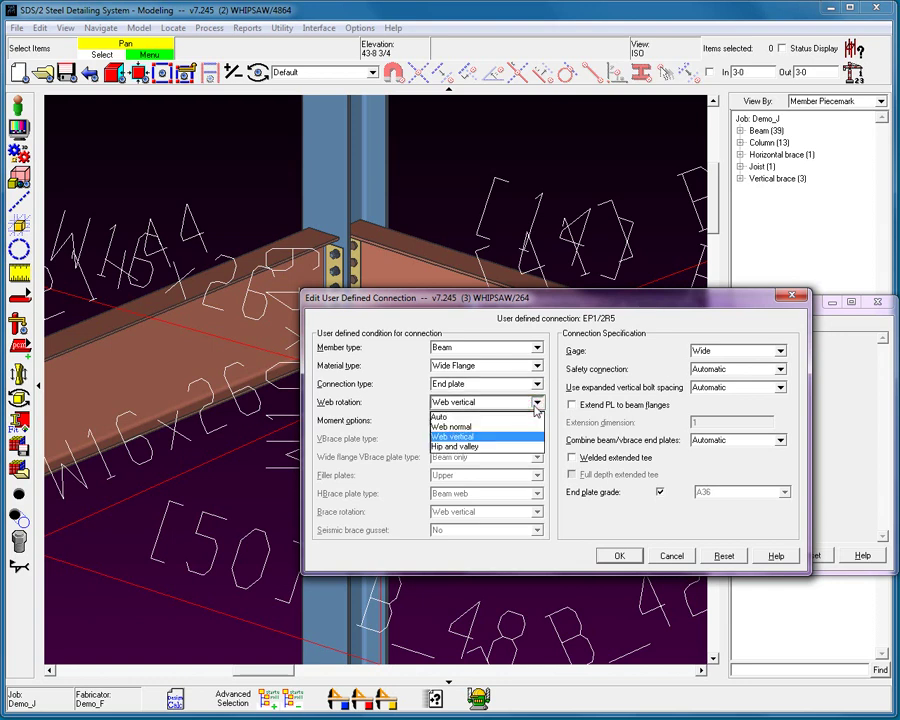
{"action": "left_click", "coordinate": [500, 408]}
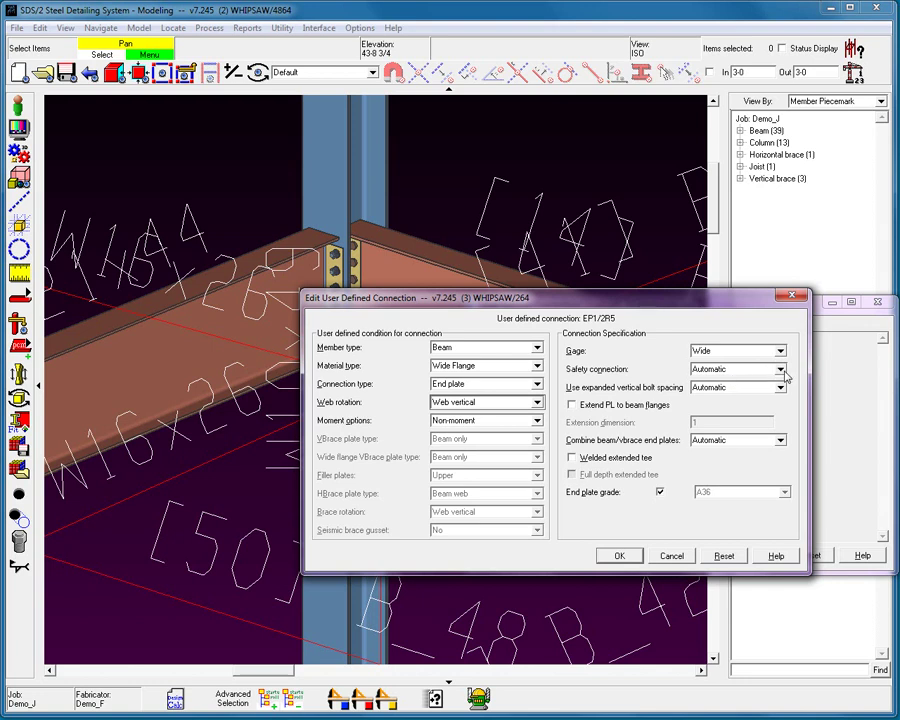
{"action": "left_click", "coordinate": [780, 370]}
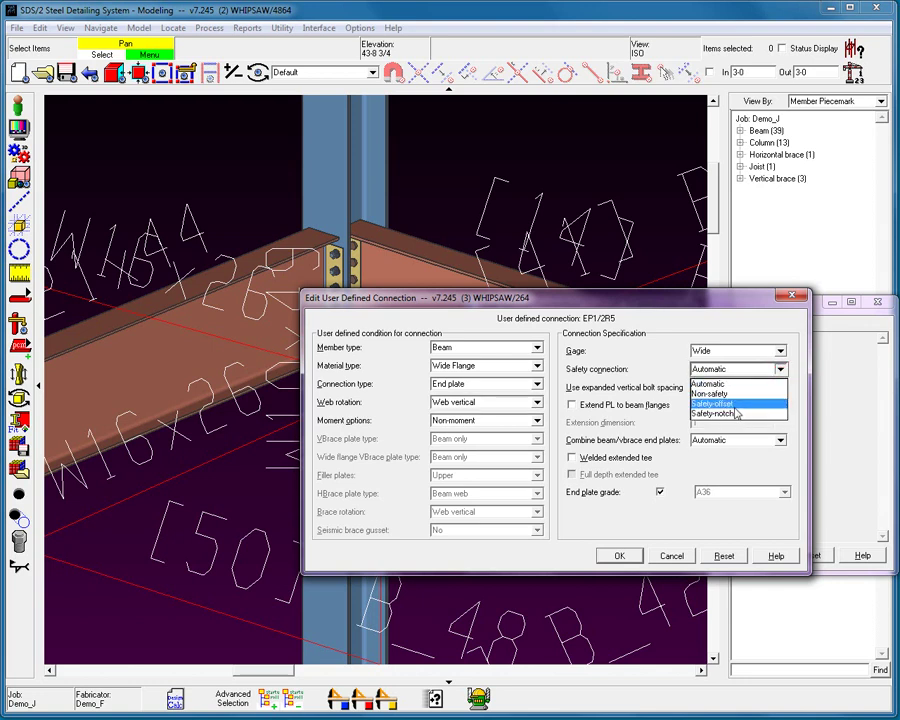
{"action": "left_click", "coordinate": [722, 293]}
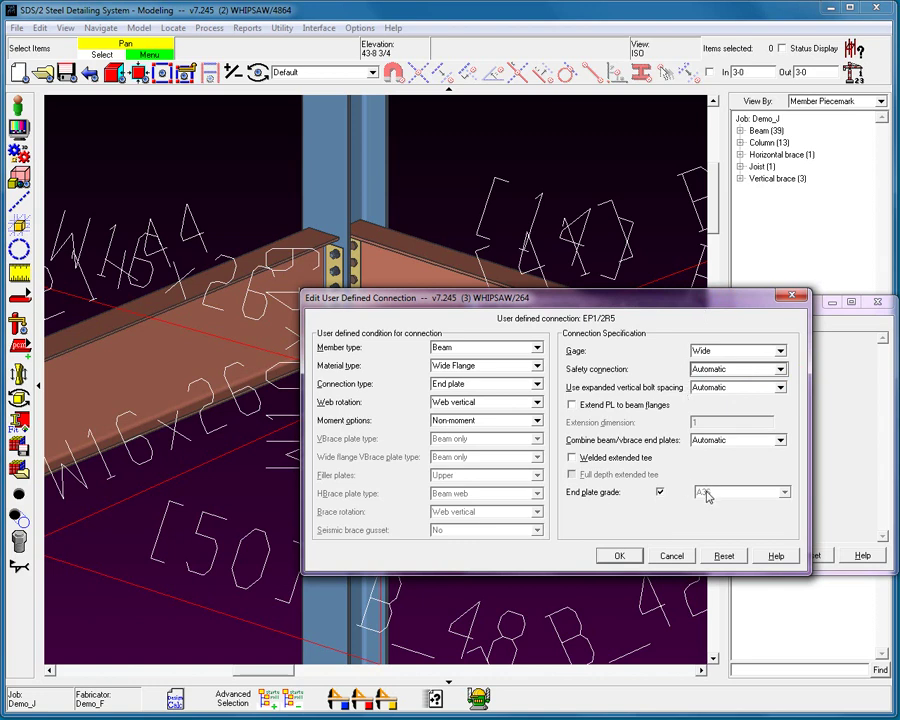
{"action": "left_click", "coordinate": [622, 556]}
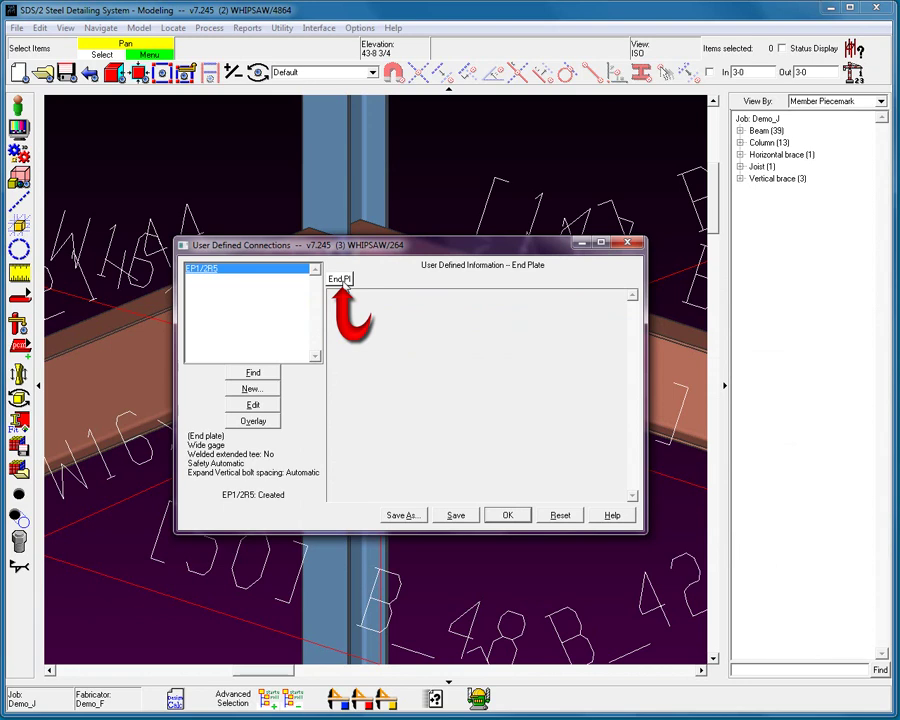
Override the automatic end plate settings of EP1/2R5 with a 1/2 plate thickness and 5 rows of bolts
{"action": "key", "text": "Return"}
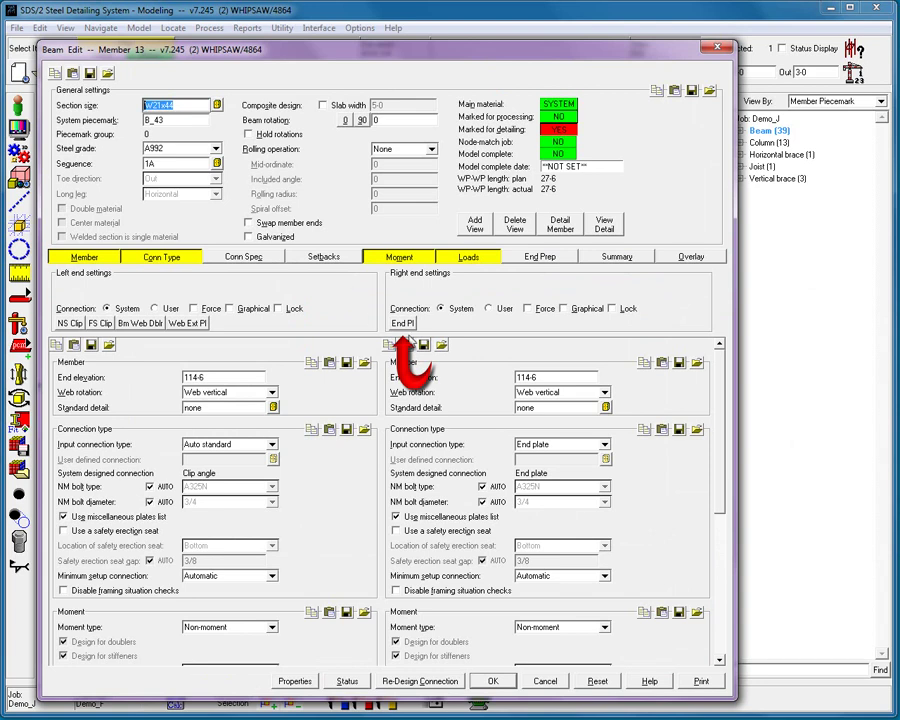
{"action": "left_click", "coordinate": [403, 323]}
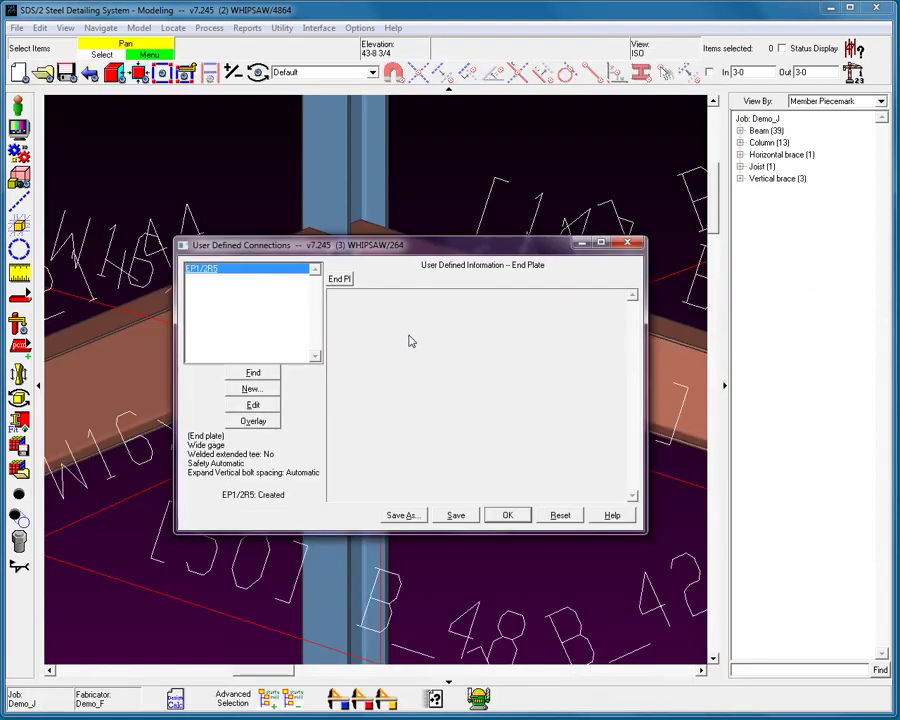
{"action": "left_click", "coordinate": [341, 281]}
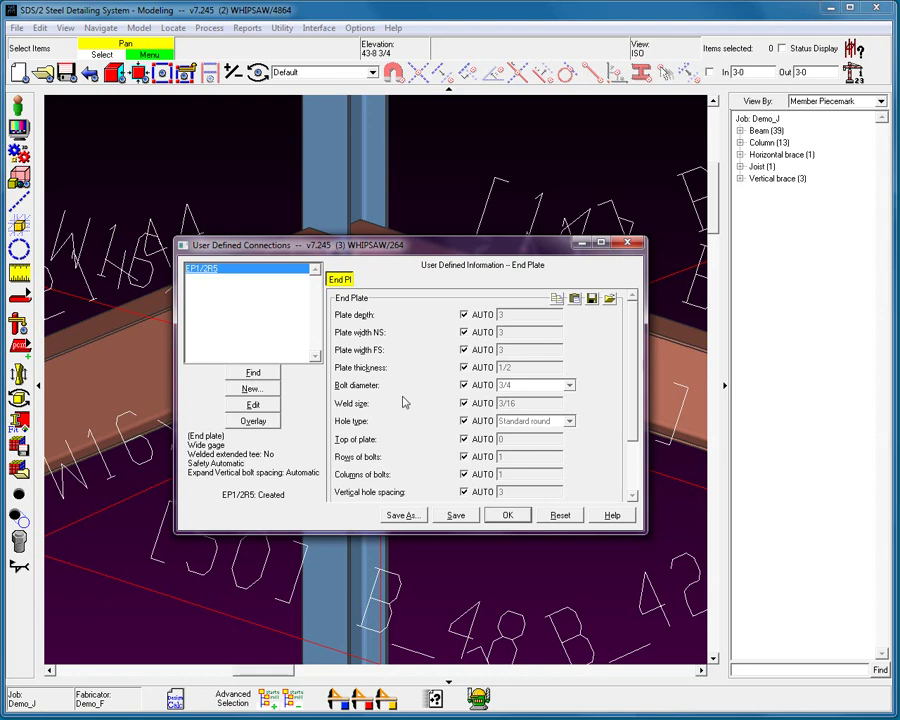
{"action": "left_click", "coordinate": [463, 367]}
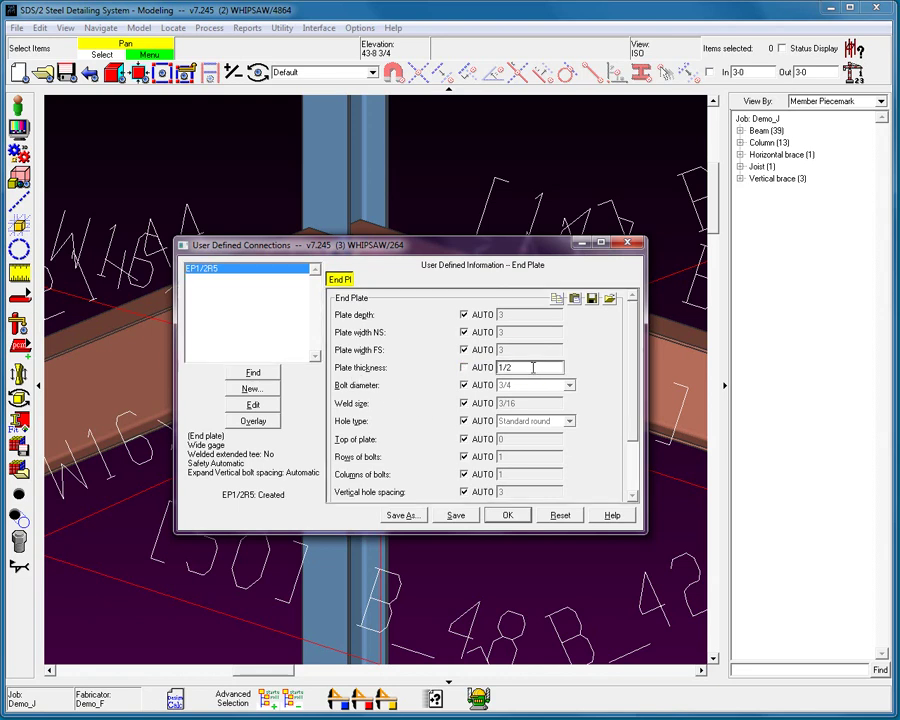
{"action": "double_click", "coordinate": [518, 368]}
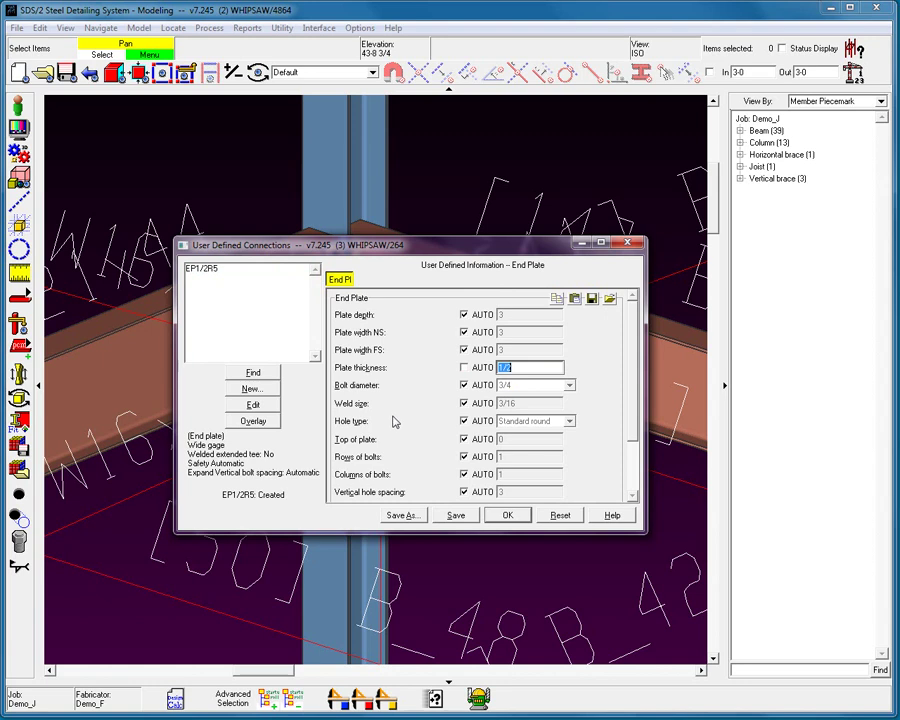
{"action": "left_click", "coordinate": [464, 457]}
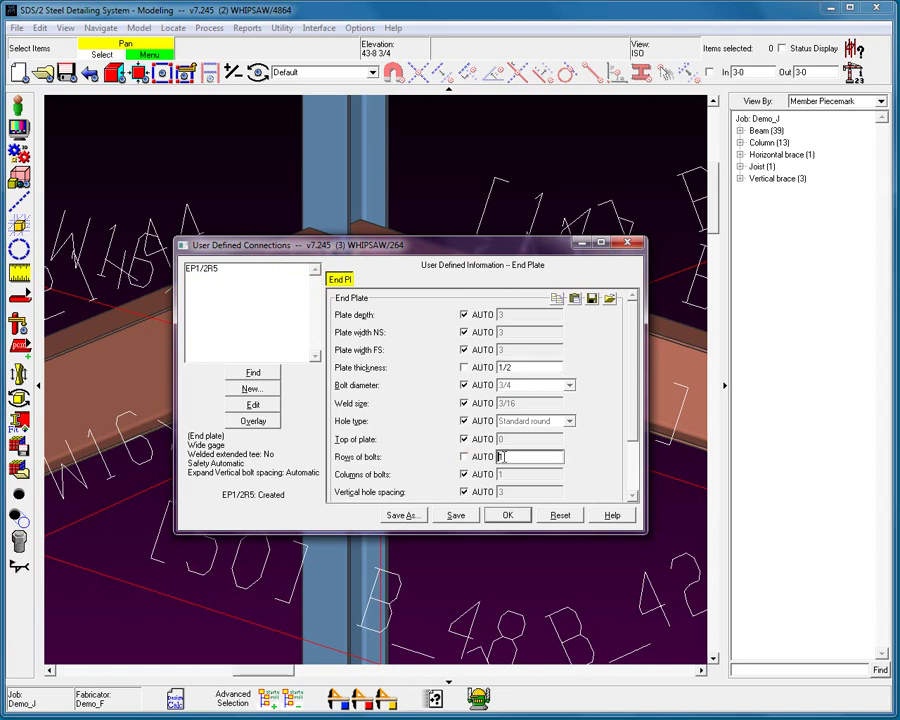
{"action": "type", "text": "5"}
{"action": "type", "text": "5"}
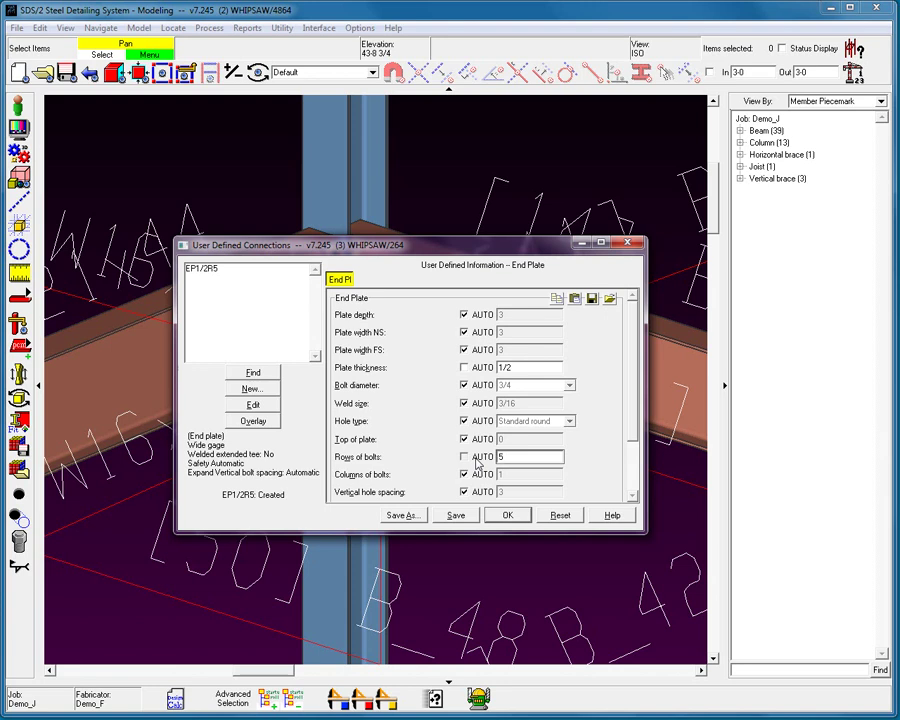
Consult the user defined connections help for the nonmoment beam End Pl settings, and close the help
{"action": "left_click", "coordinate": [612, 515]}
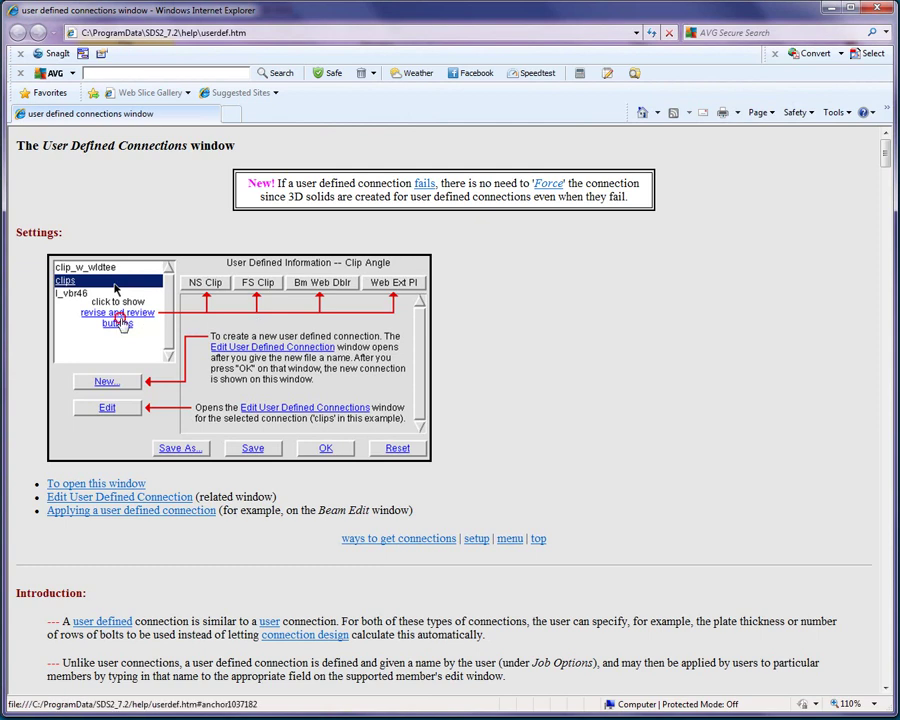
{"action": "left_click", "coordinate": [112, 314]}
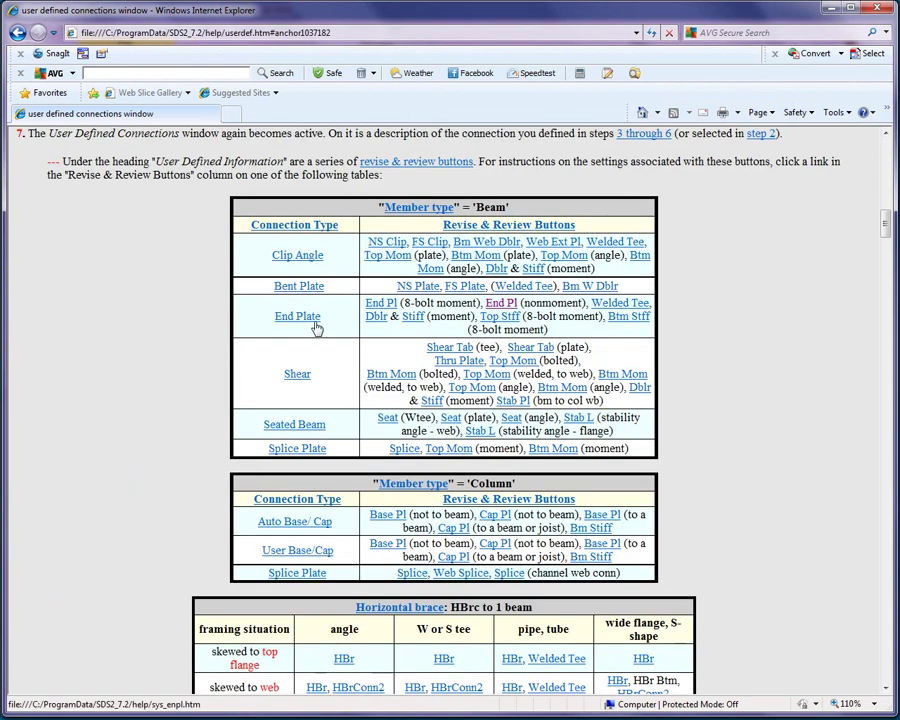
{"action": "left_click", "coordinate": [500, 303]}
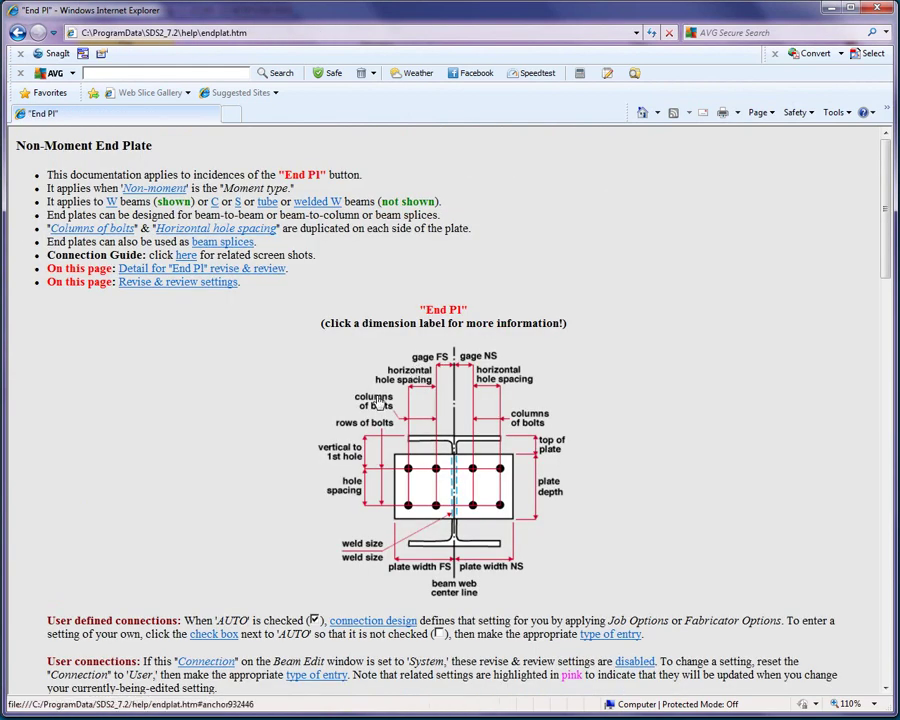
{"action": "left_click", "coordinate": [875, 11]}
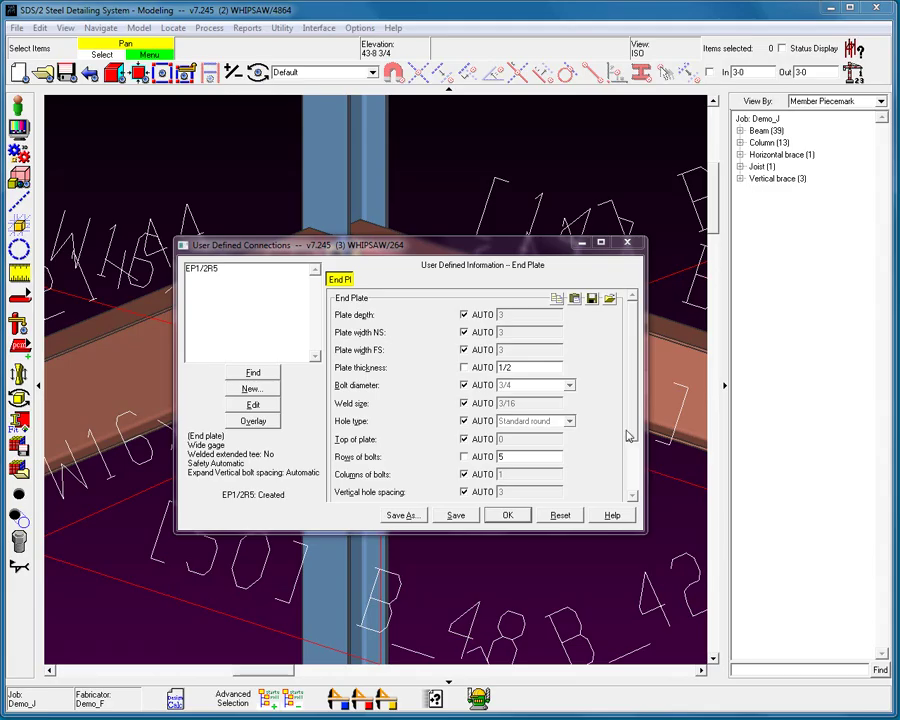
Save the EP1/2R5 connection and save a copy of it under the name EP3/8
{"action": "left_click", "coordinate": [456, 515]}
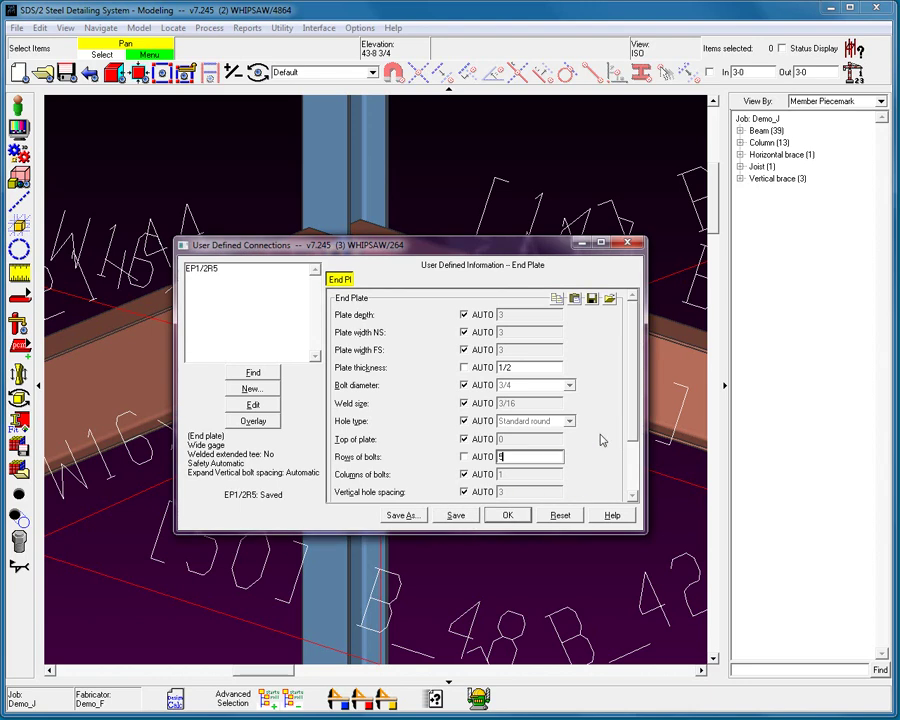
{"action": "left_click", "coordinate": [403, 516]}
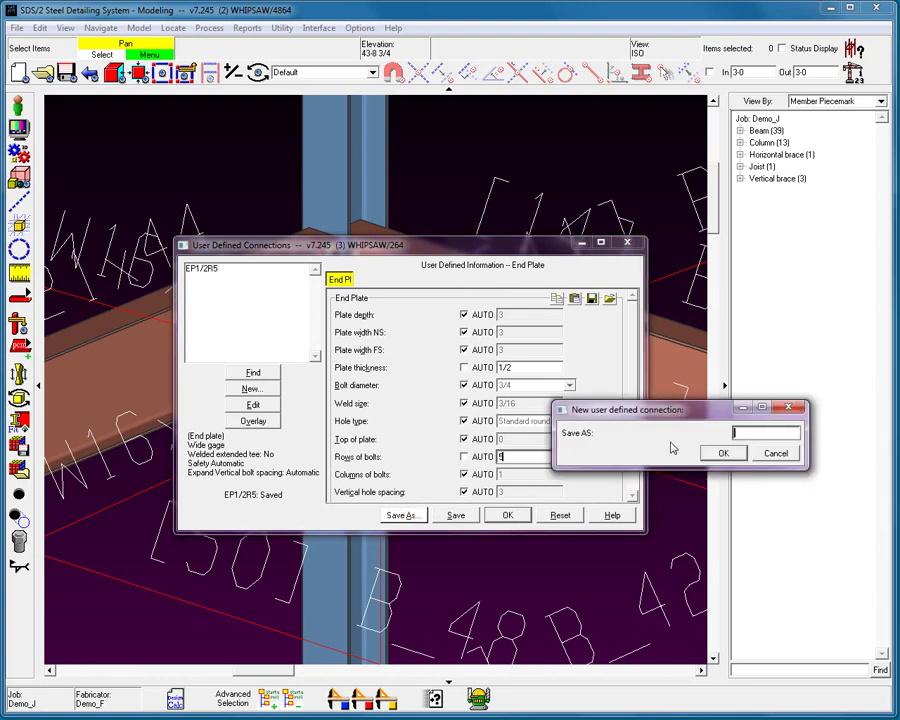
{"action": "type", "text": "EP1"}
{"action": "type", "text": "/8"}
{"action": "left_click", "coordinate": [724, 455]}
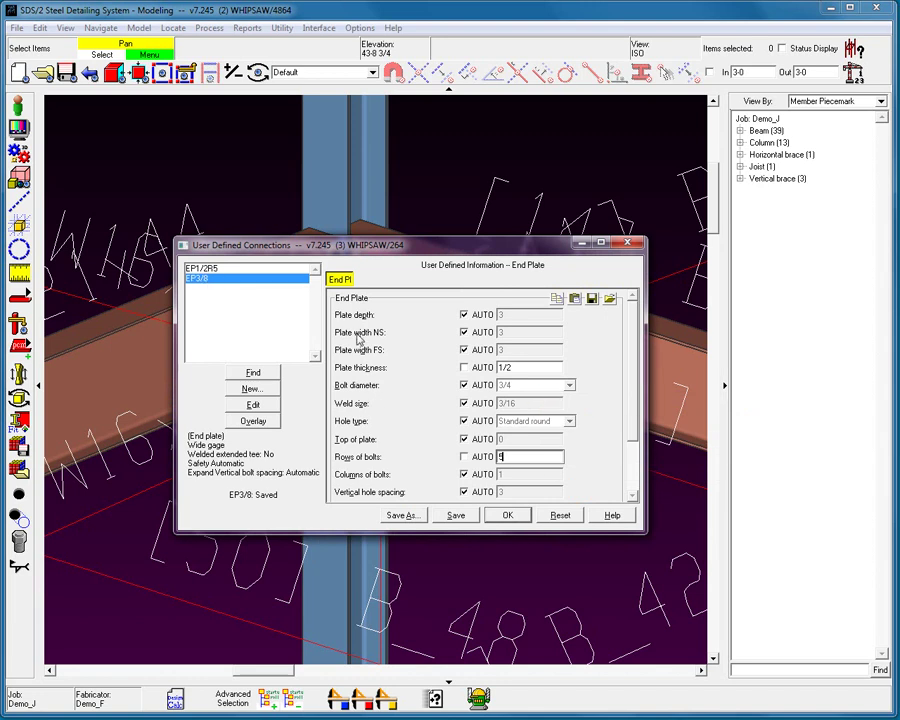
Set the EP3/8 plate thickness to 3/8 and return its rows of bolts to automatic
{"action": "left_click", "coordinate": [488, 369]}
{"action": "key", "text": "BackSpace"}
{"action": "type", "text": "3/8"}
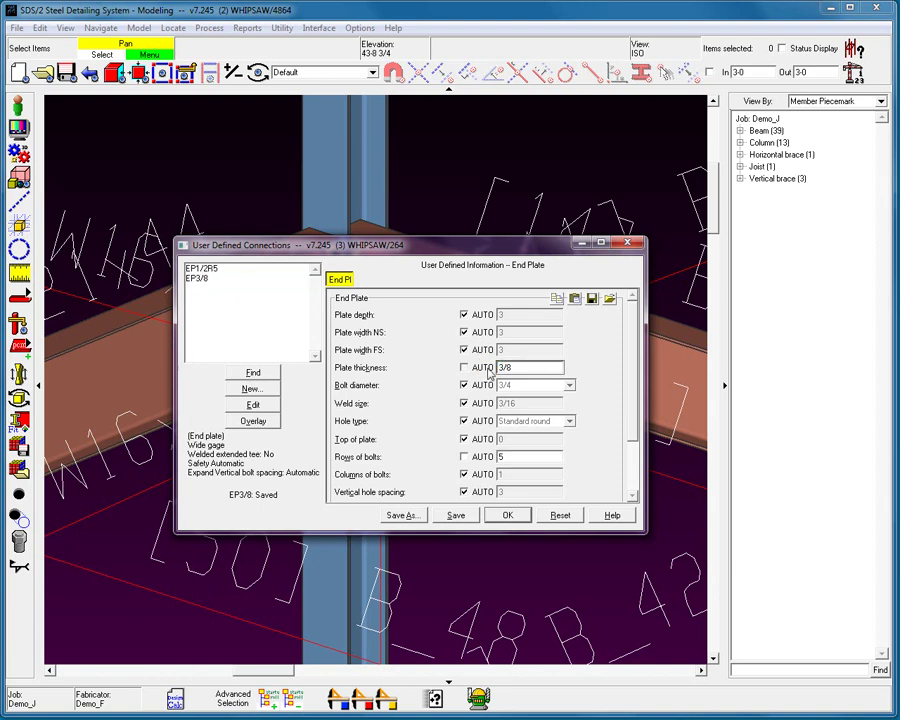
{"action": "left_click", "coordinate": [464, 457]}
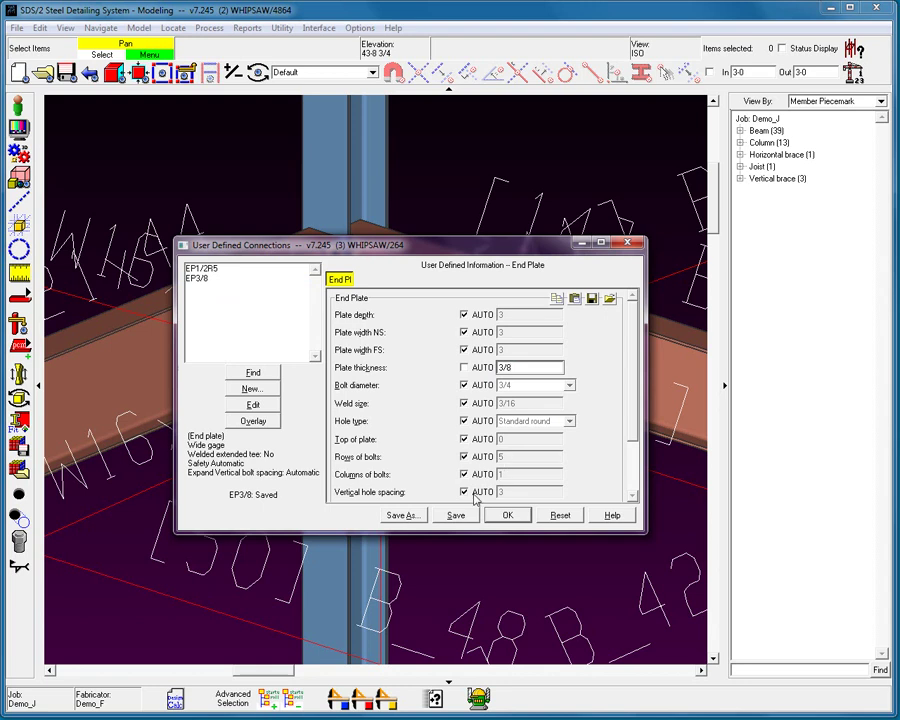
{"action": "key", "text": "Tab"}
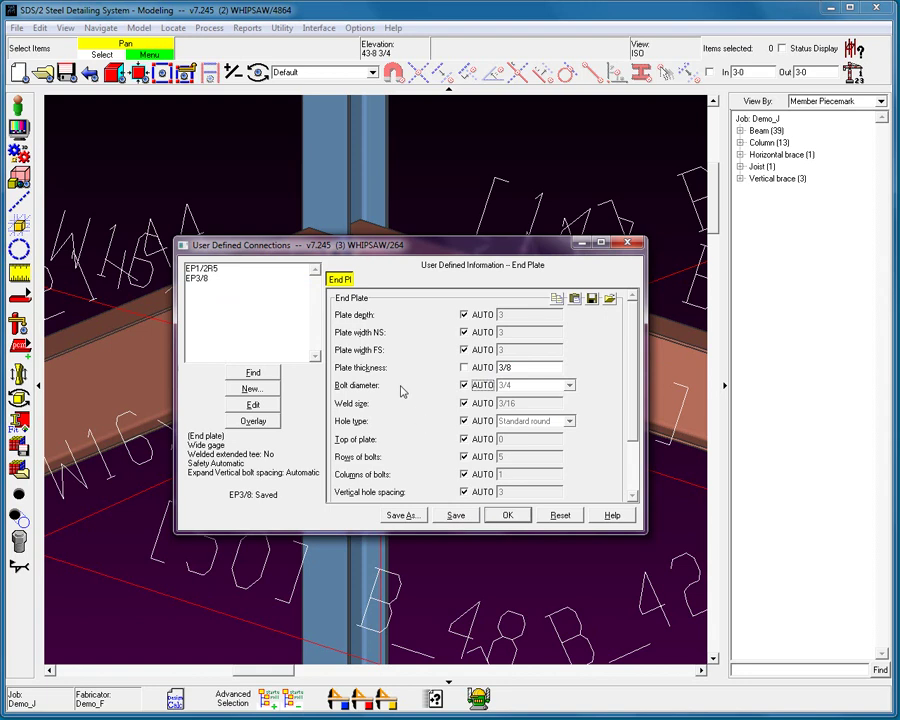
Reload EP3/8 to check its end plate settings, and switch to EP1/2R5 without saving further changes
{"action": "left_click", "coordinate": [205, 280]}
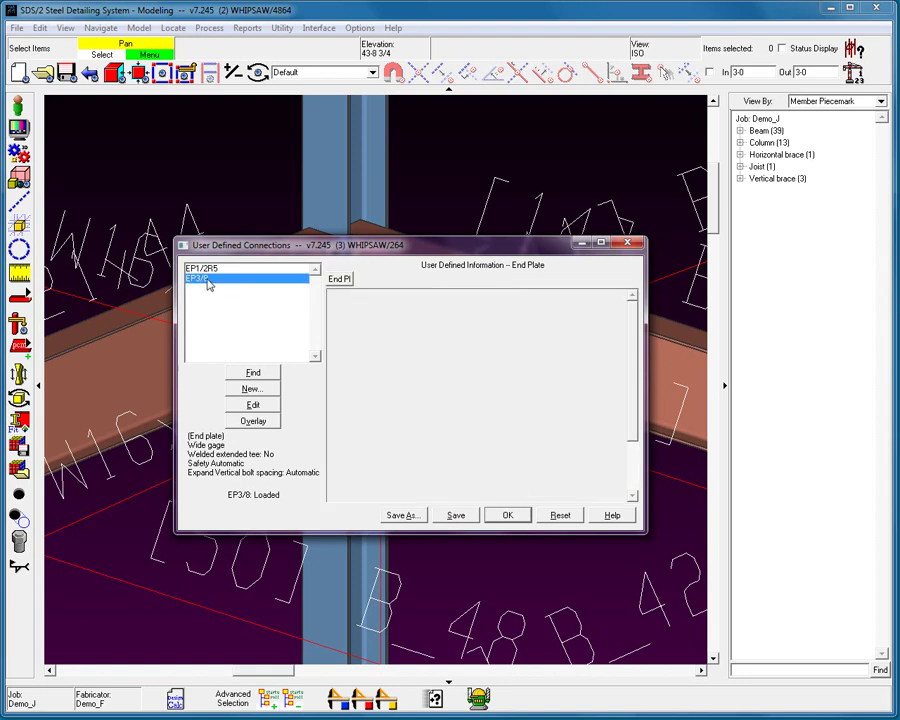
{"action": "left_click", "coordinate": [345, 280]}
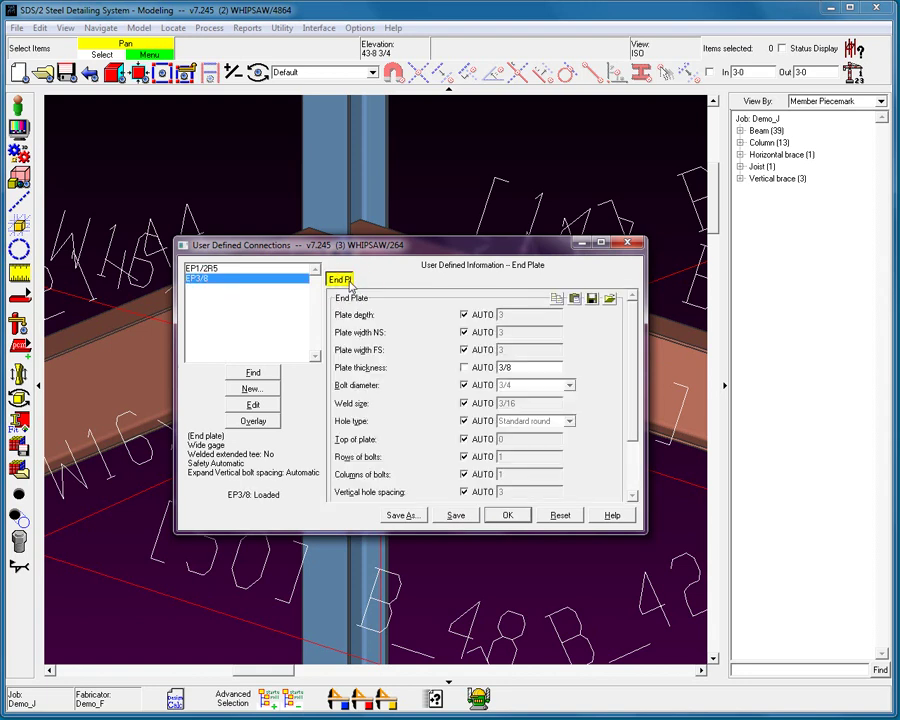
{"action": "left_click", "coordinate": [298, 269]}
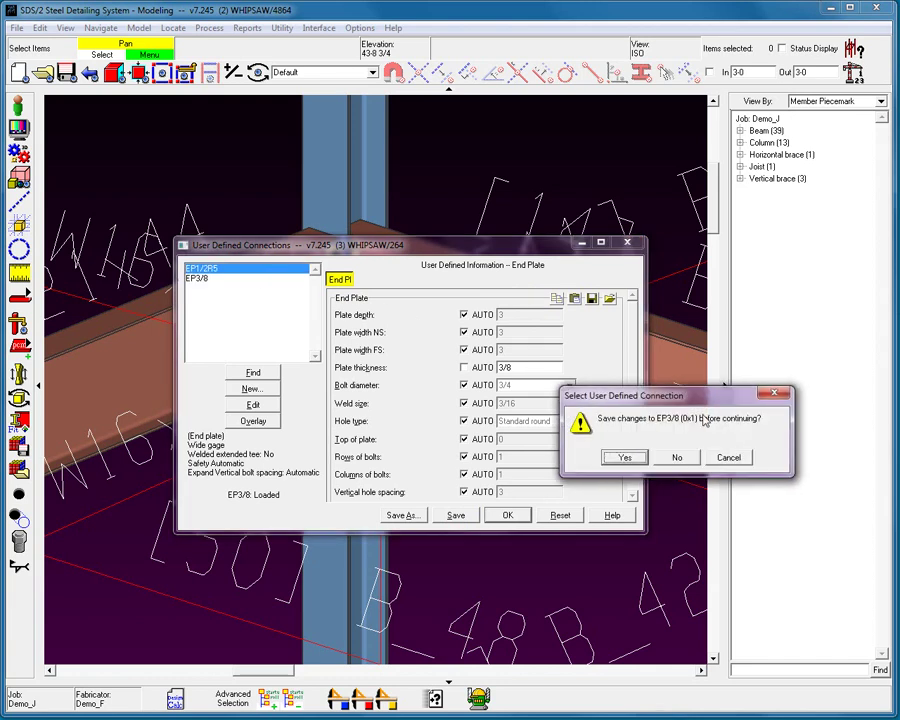
{"action": "left_click", "coordinate": [677, 457]}
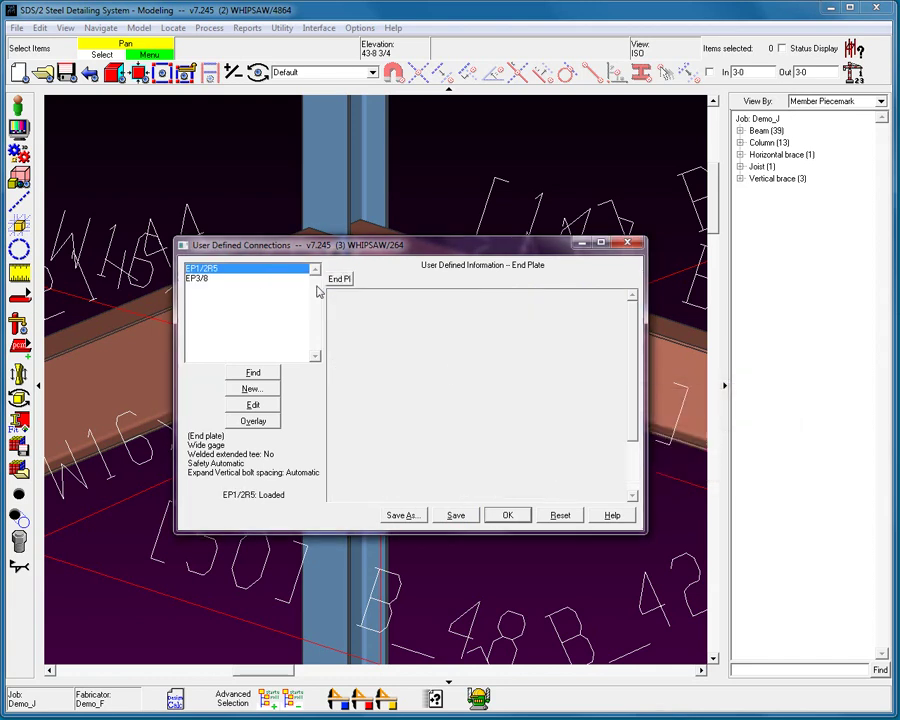
Review the end plate settings of EP1/2R5 and close the user defined connections
{"action": "left_click", "coordinate": [340, 279]}
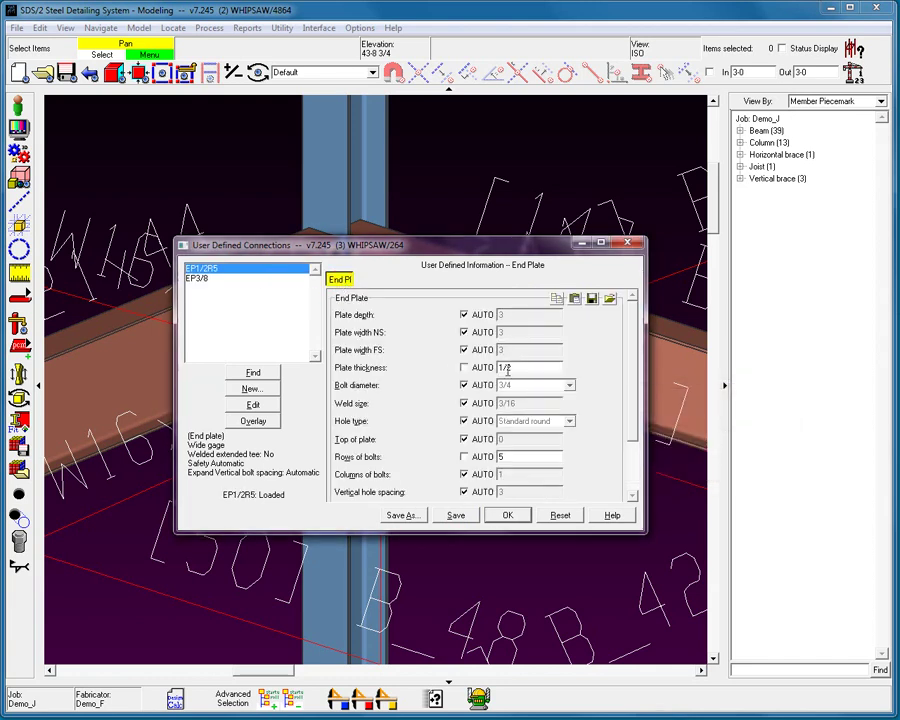
{"action": "left_click", "coordinate": [507, 514]}
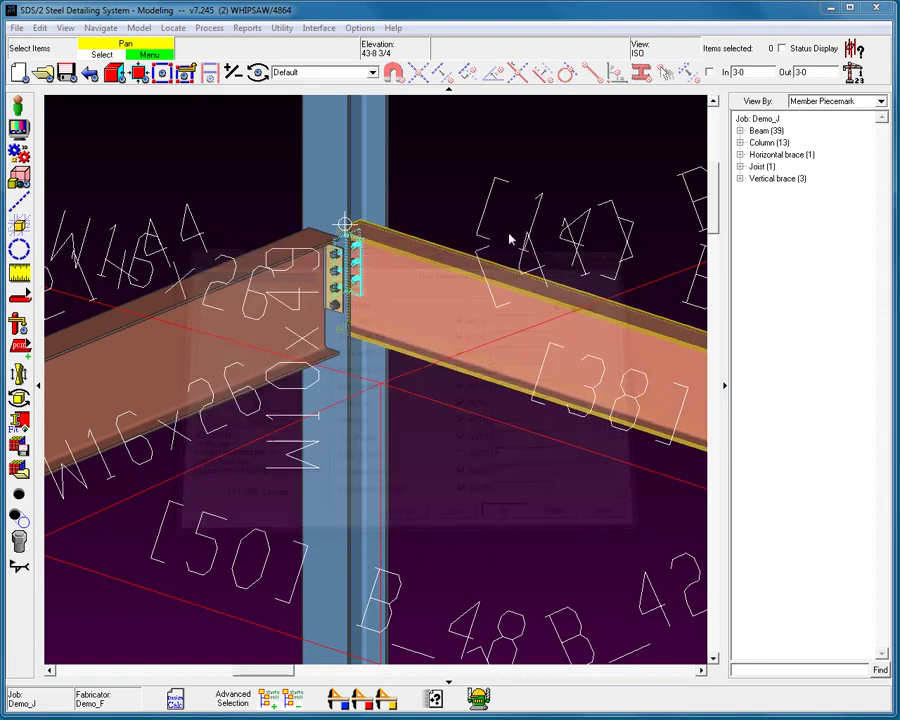
Edit beam B_43 so its right end uses a User defined input connection type with the EP1/2R5 connection
{"action": "left_click", "coordinate": [261, 308]}
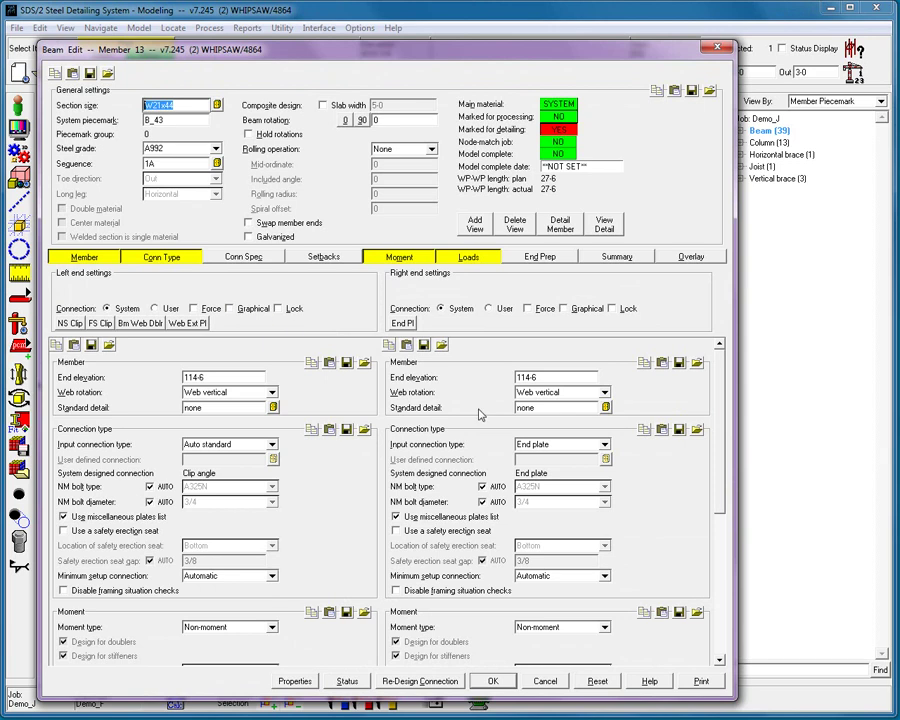
{"action": "left_click", "coordinate": [605, 445]}
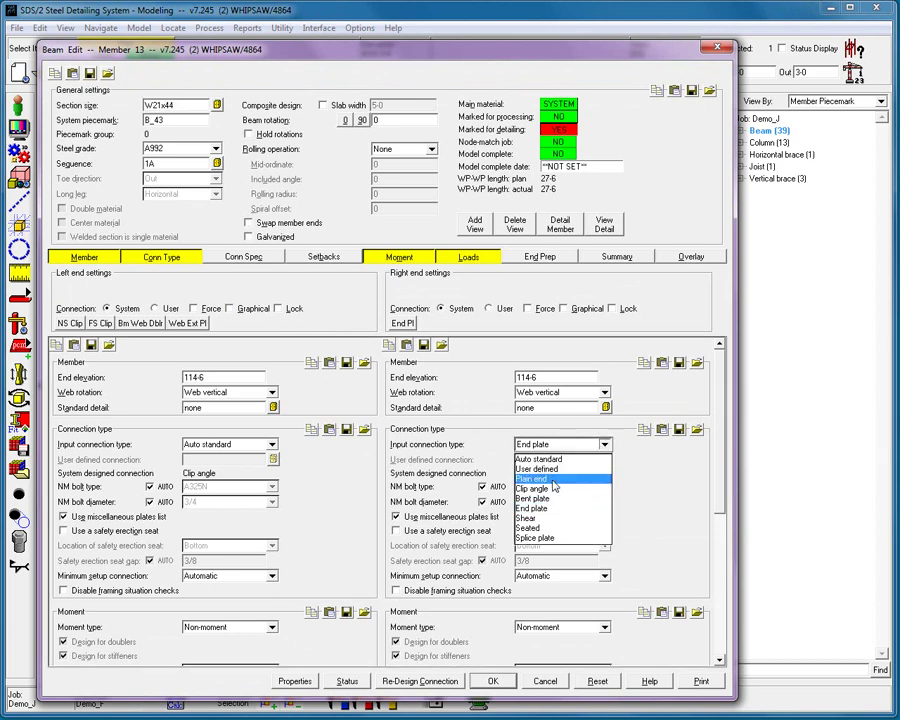
{"action": "left_click", "coordinate": [550, 508]}
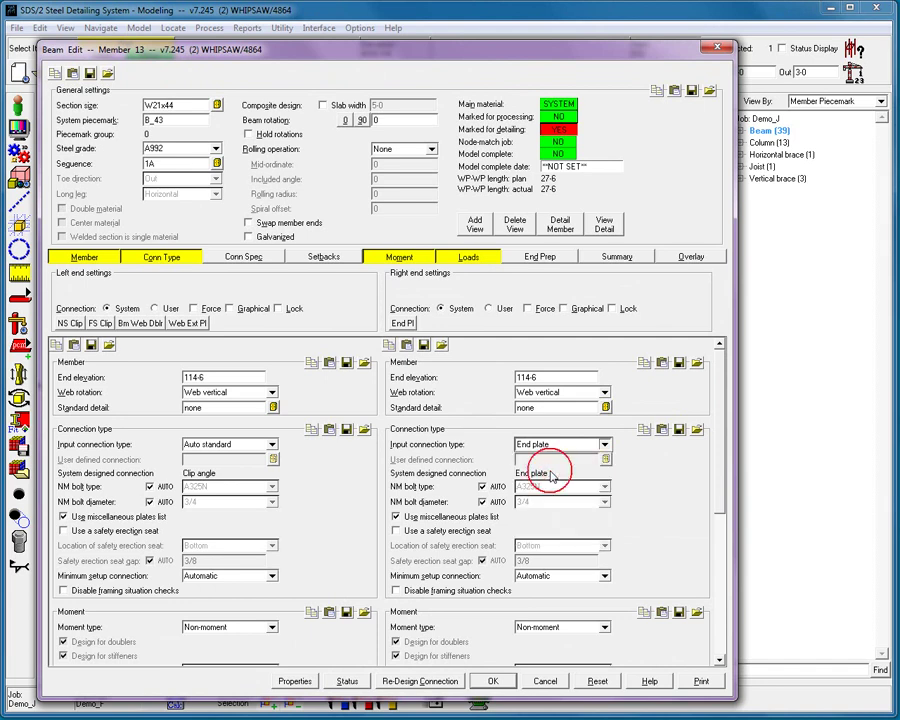
{"action": "key", "text": "u"}
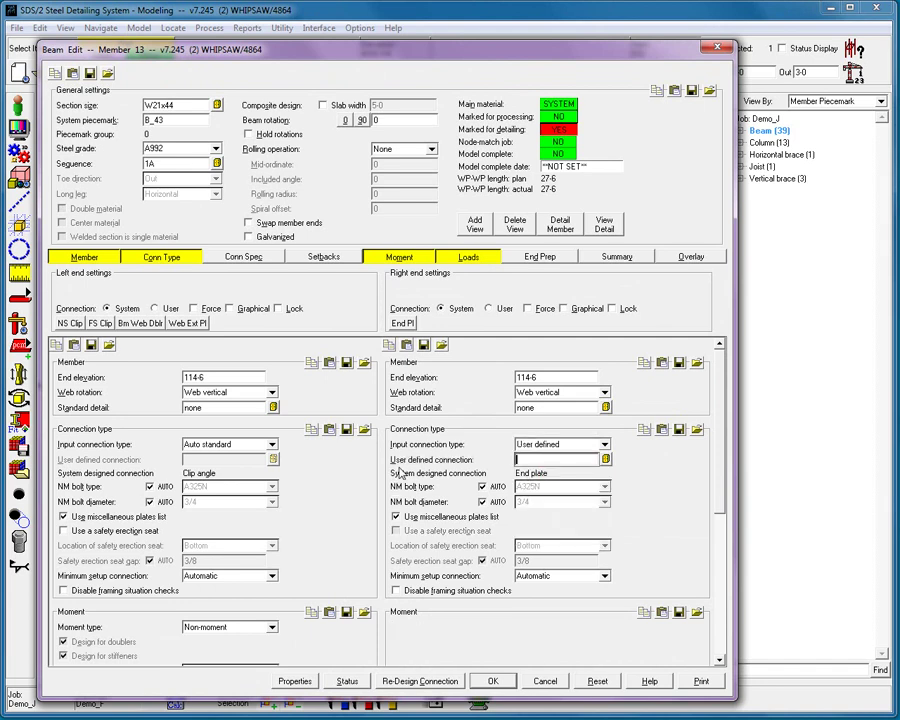
{"action": "left_click", "coordinate": [605, 459]}
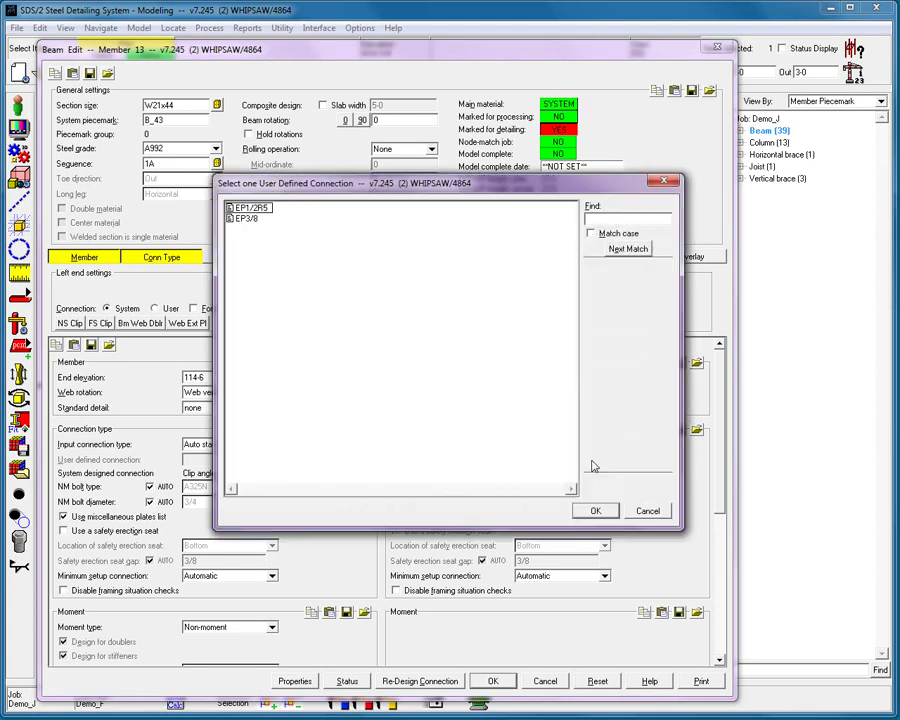
{"action": "left_click", "coordinate": [268, 208]}
{"action": "left_click", "coordinate": [596, 511]}
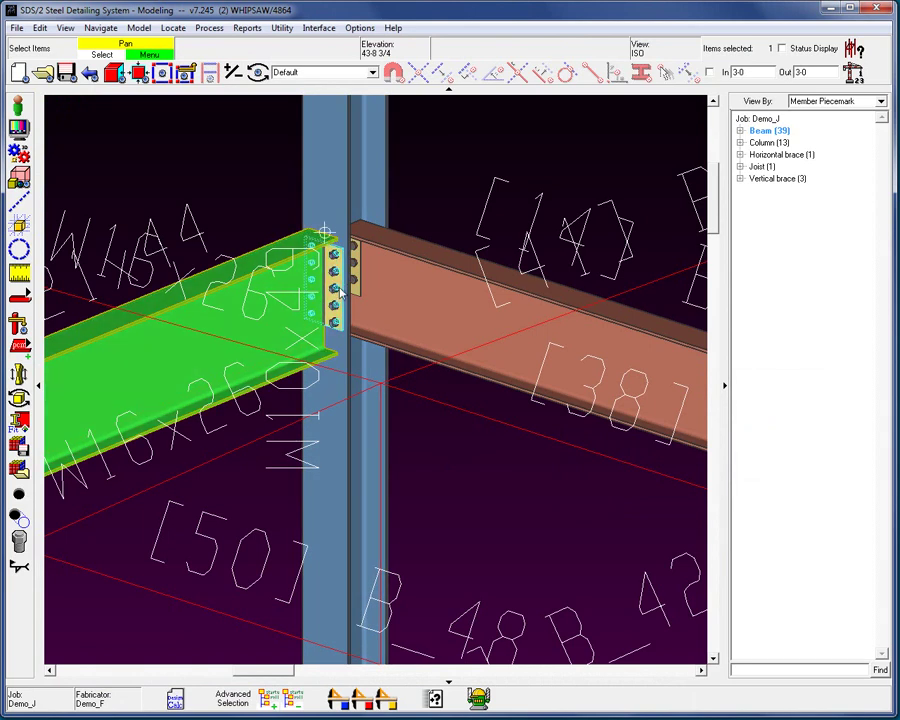
Reopen beam B_43, review its connection calculations report through page 5, and close the report
{"action": "left_click", "coordinate": [278, 289]}
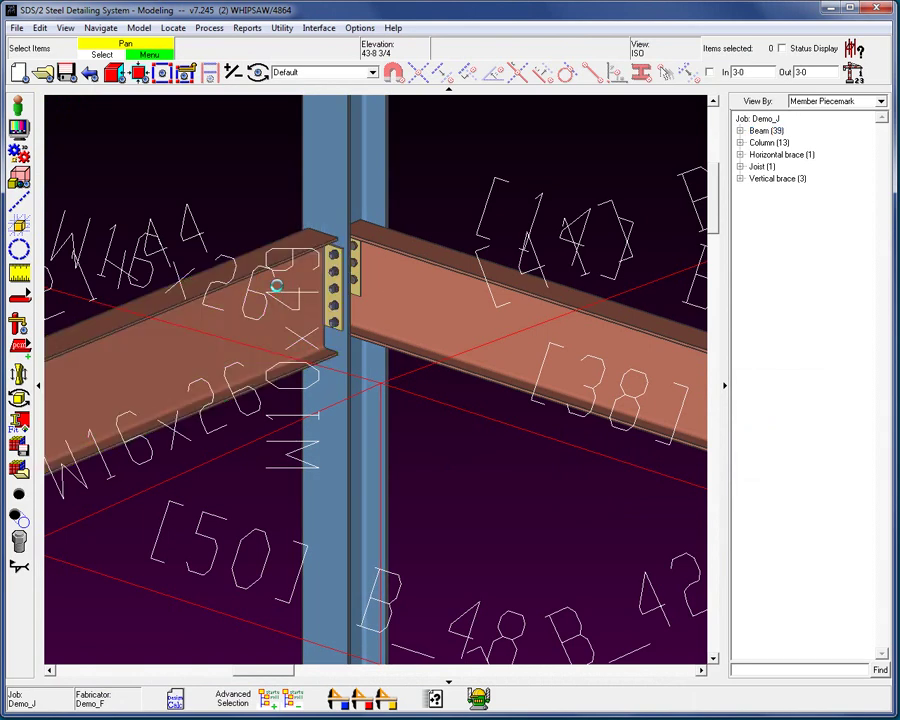
{"action": "double_click", "coordinate": [278, 289]}
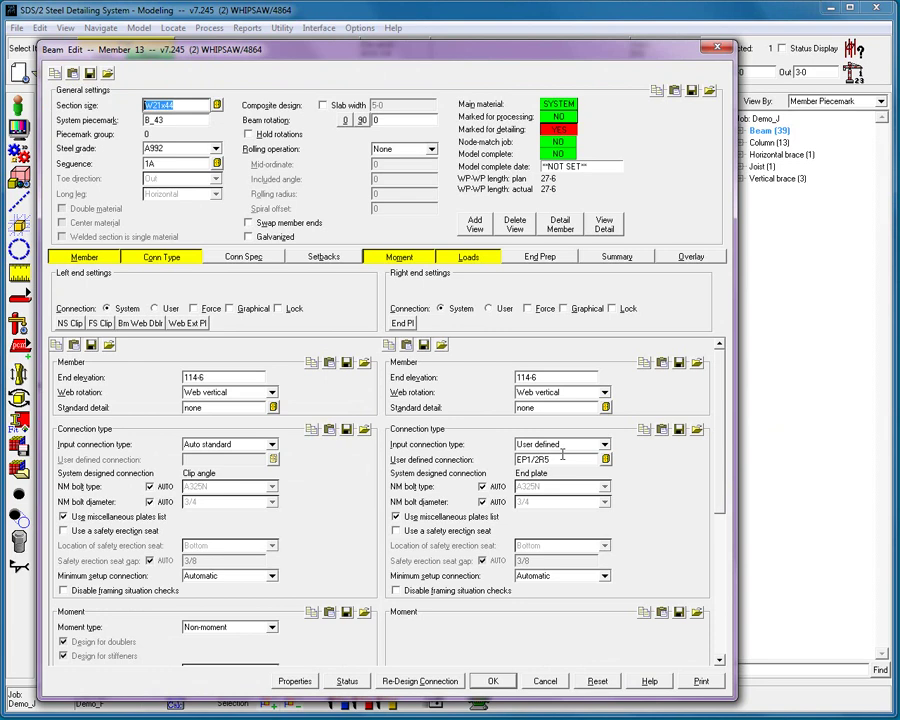
{"action": "left_click", "coordinate": [701, 681]}
{"action": "left_click", "coordinate": [198, 595]}
{"action": "left_click", "coordinate": [198, 595]}
{"action": "left_click", "coordinate": [198, 595]}
{"action": "left_click", "coordinate": [198, 595]}
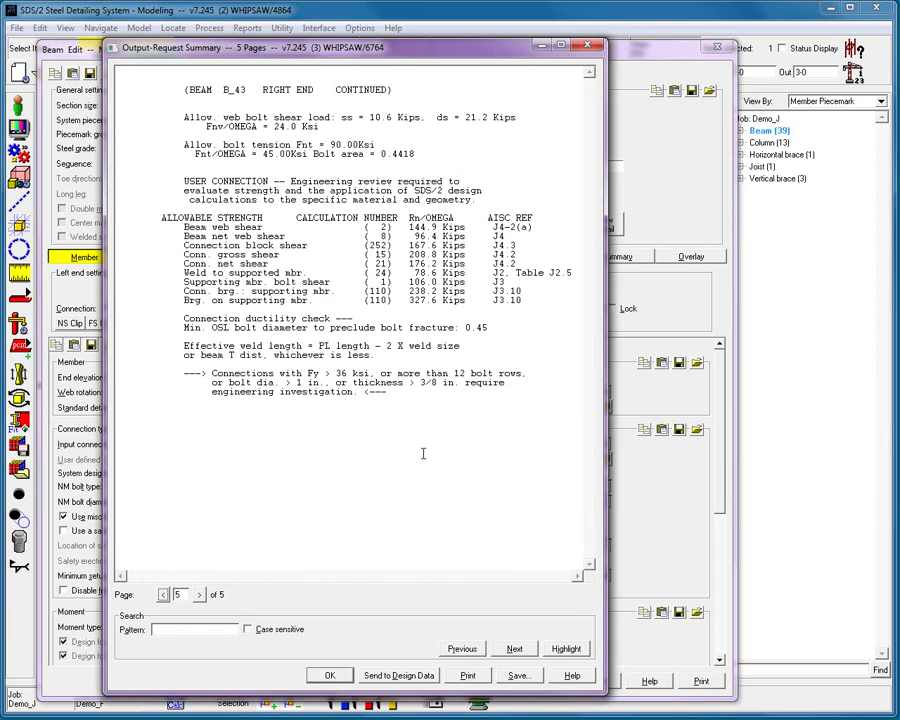
{"action": "left_click", "coordinate": [329, 675]}
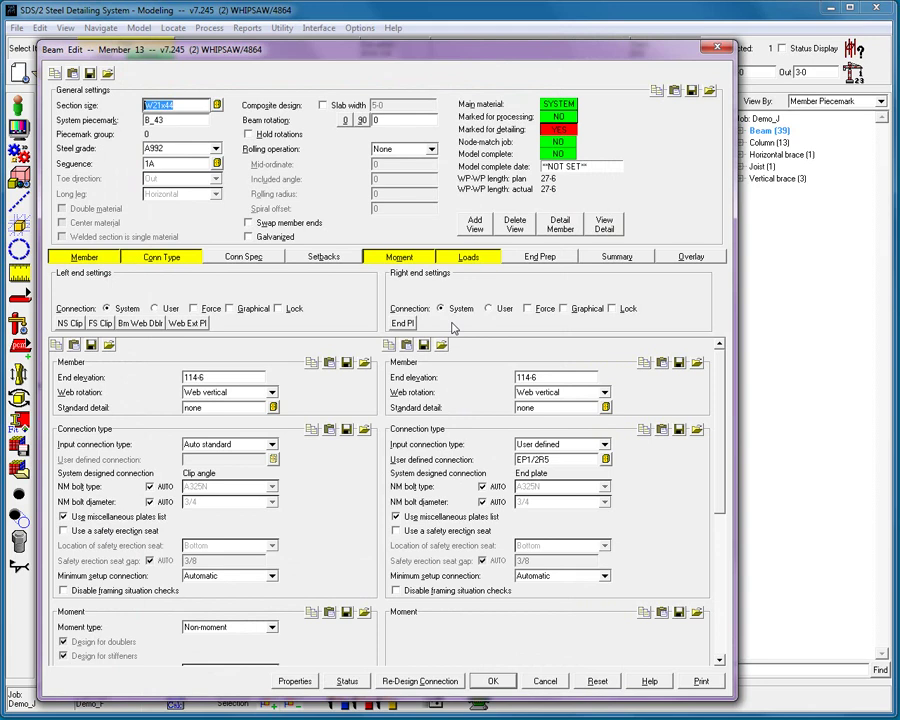
Show the right end's end plate details, switch that connection from System to User, and set the rows of bolts to 4
{"action": "left_click", "coordinate": [402, 323]}
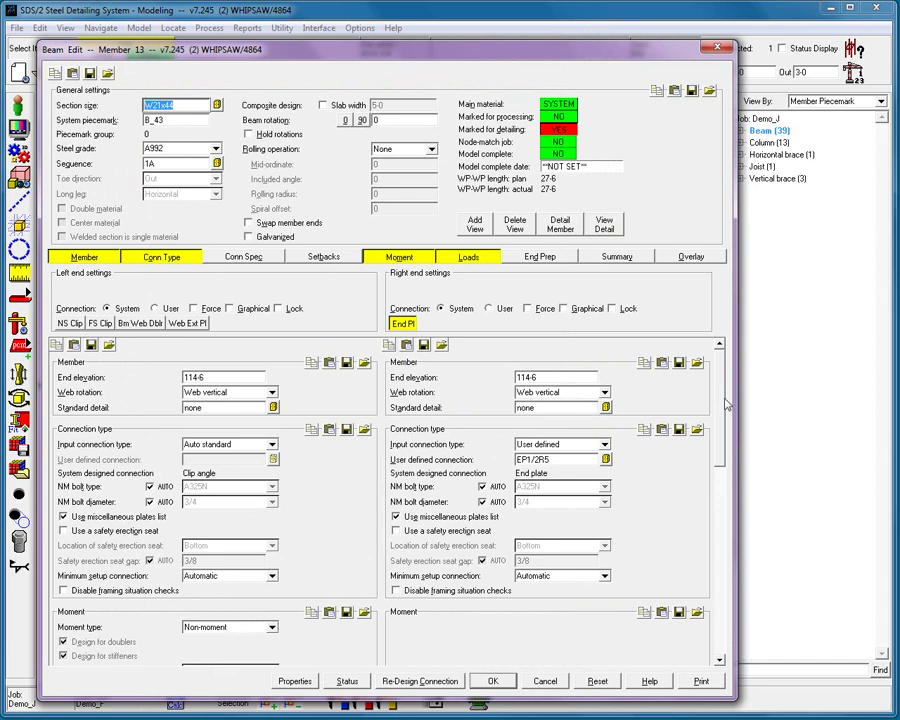
{"action": "left_click_drag", "start_coordinate": [720, 405], "coordinate": [719, 627]}
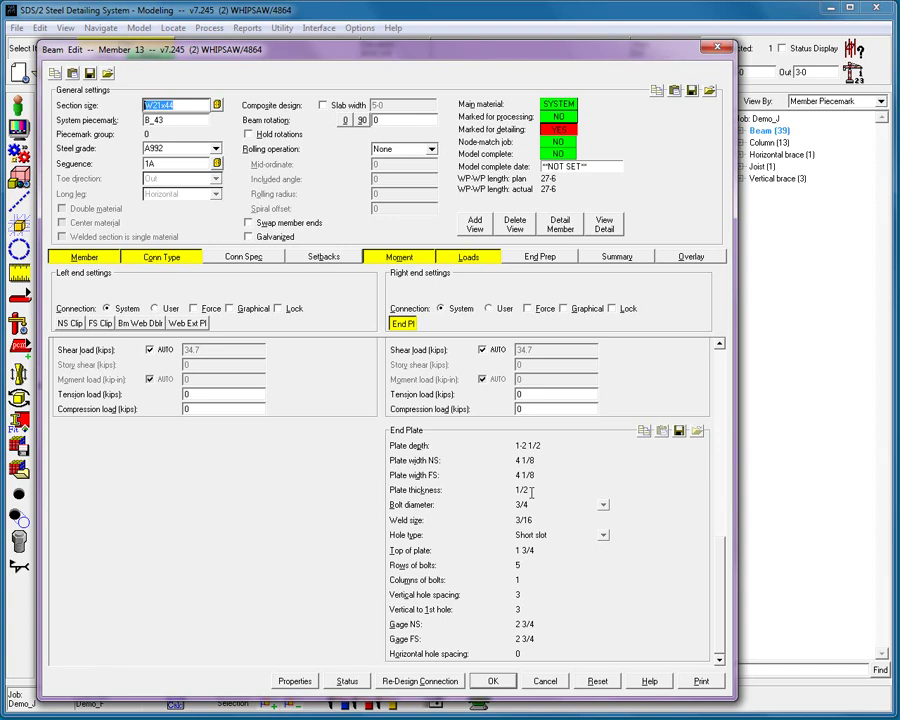
{"action": "left_click", "coordinate": [490, 310]}
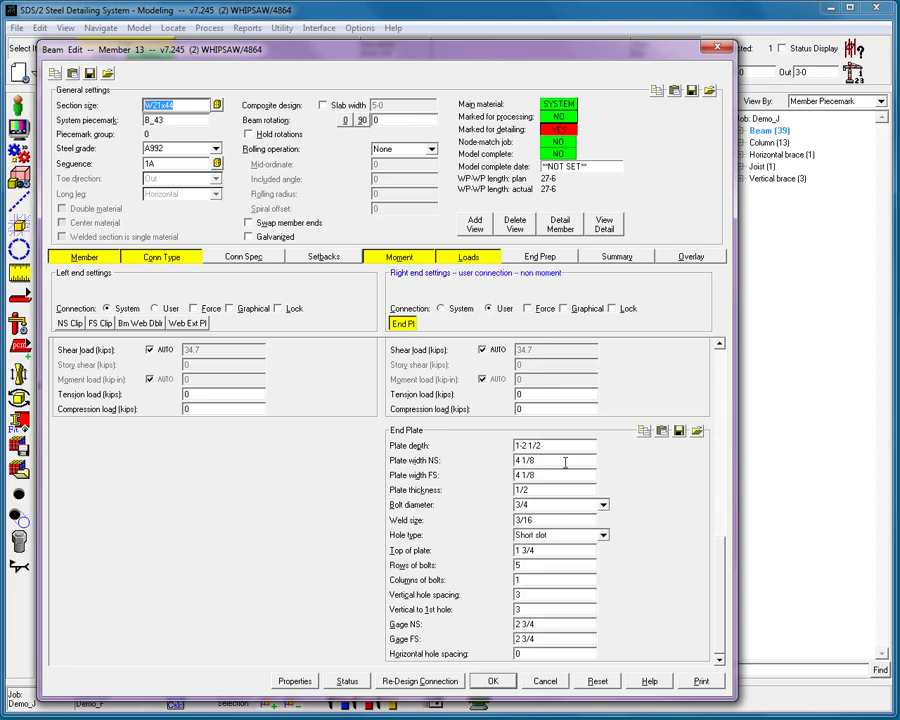
{"action": "double_click", "coordinate": [517, 565]}
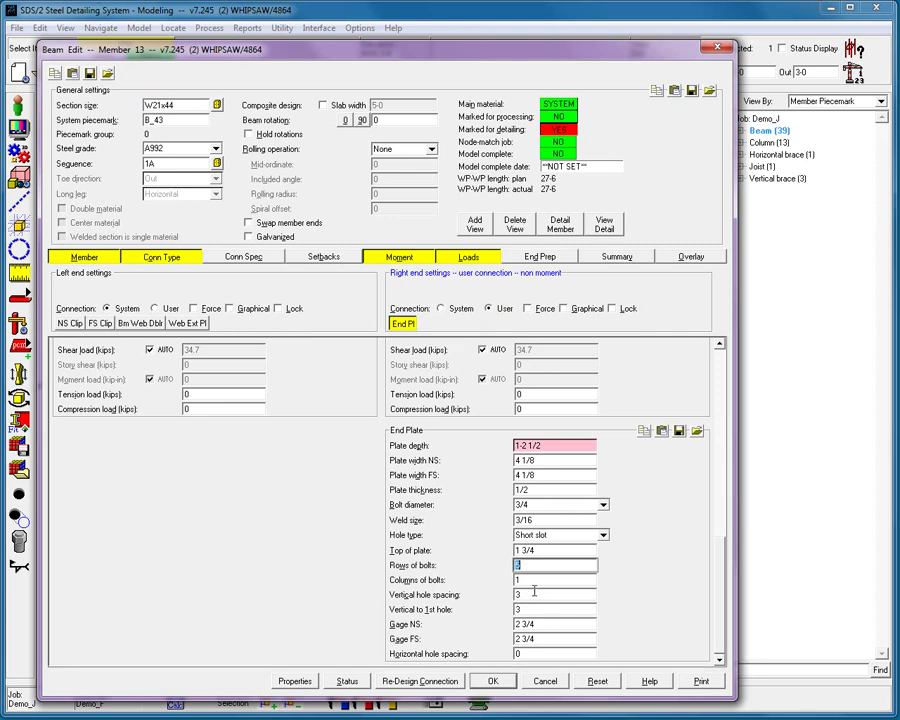
{"action": "type", "text": "4"}
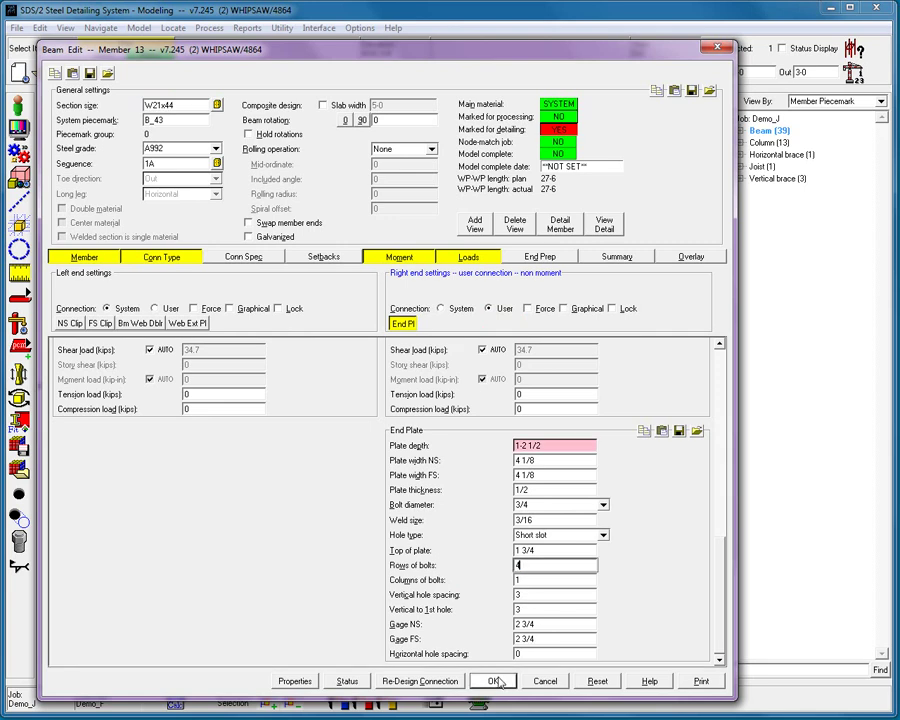
{"action": "key", "text": "Tab"}
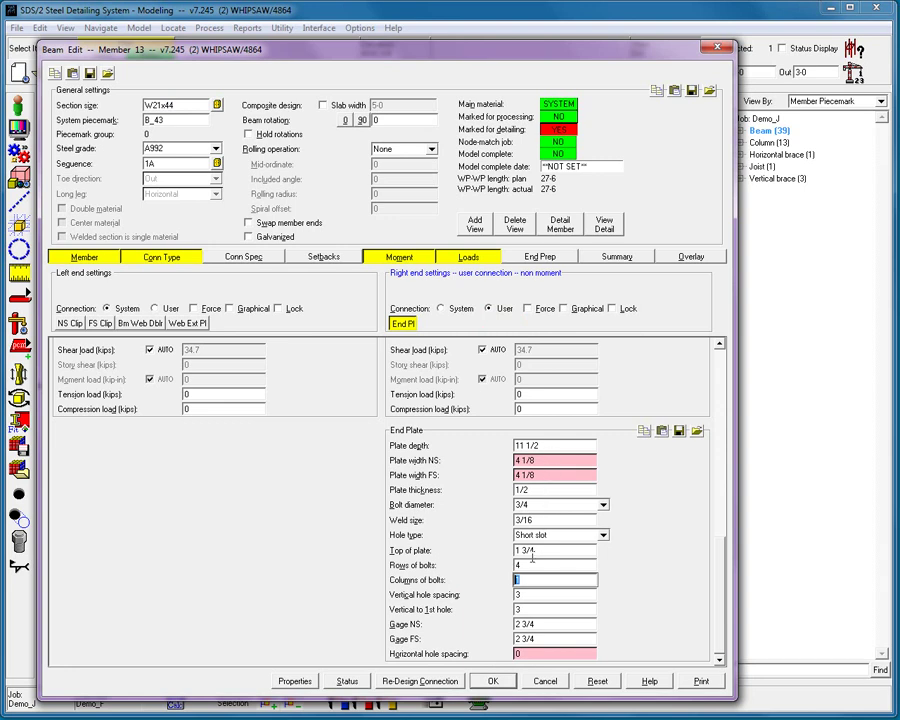
Try a plate depth of 12 and 5 rows of bolts on the right end plate
{"action": "left_click", "coordinate": [528, 566]}
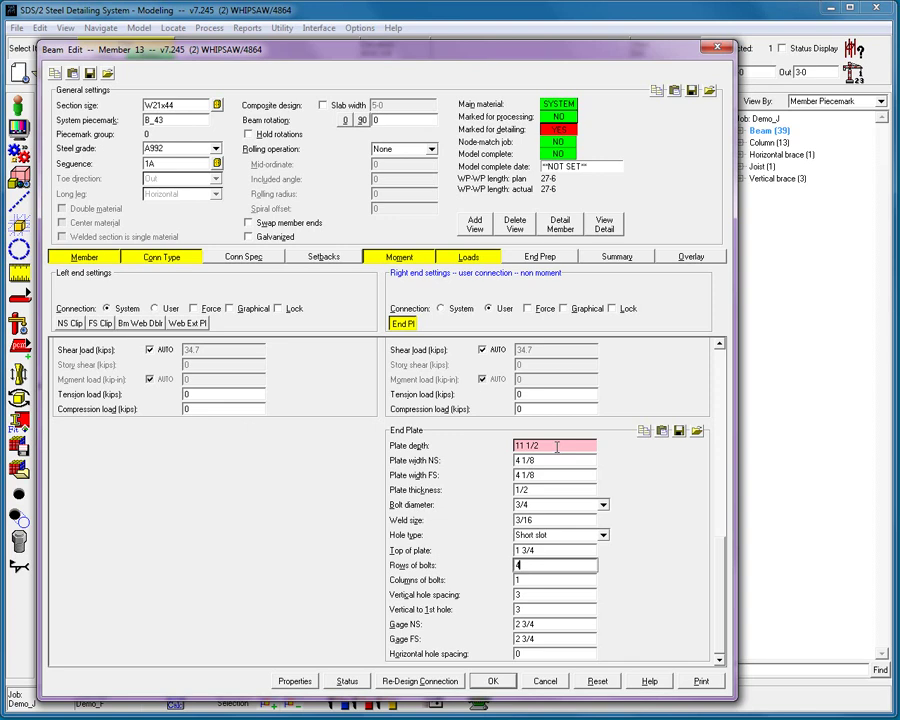
{"action": "left_click", "coordinate": [548, 565]}
{"action": "key", "text": "Return"}
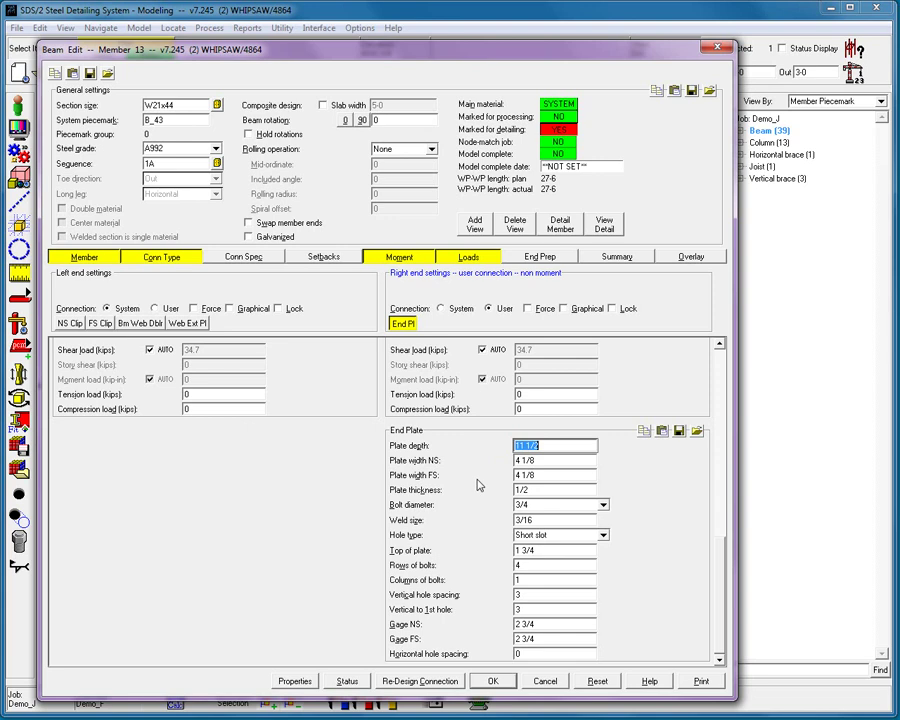
{"action": "type", "text": "12"}
{"action": "left_click", "coordinate": [460, 565]}
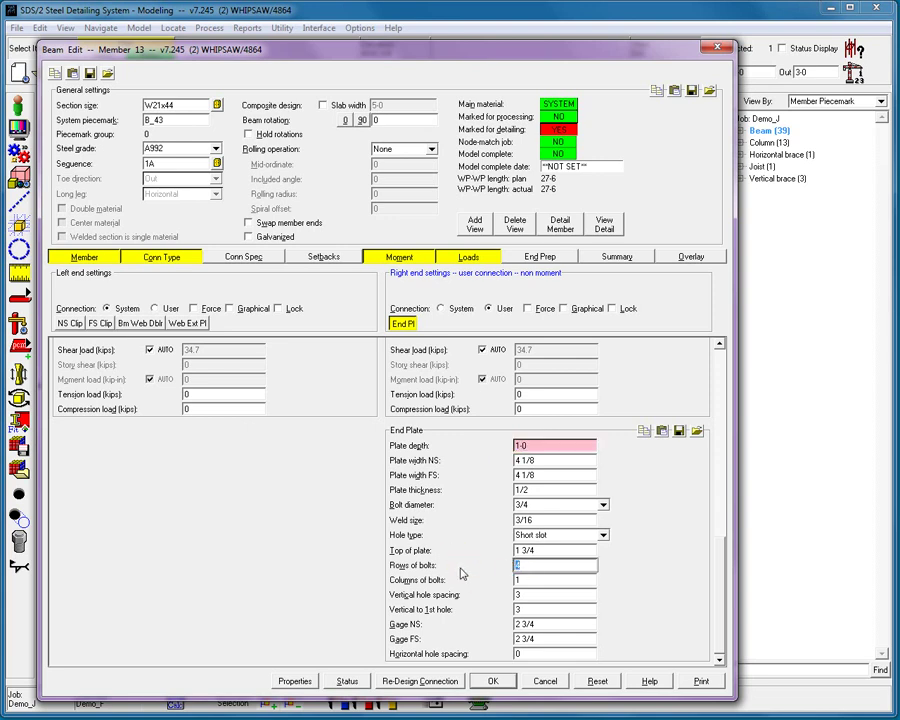
{"action": "type", "text": "5"}
{"action": "key", "text": "Tab"}
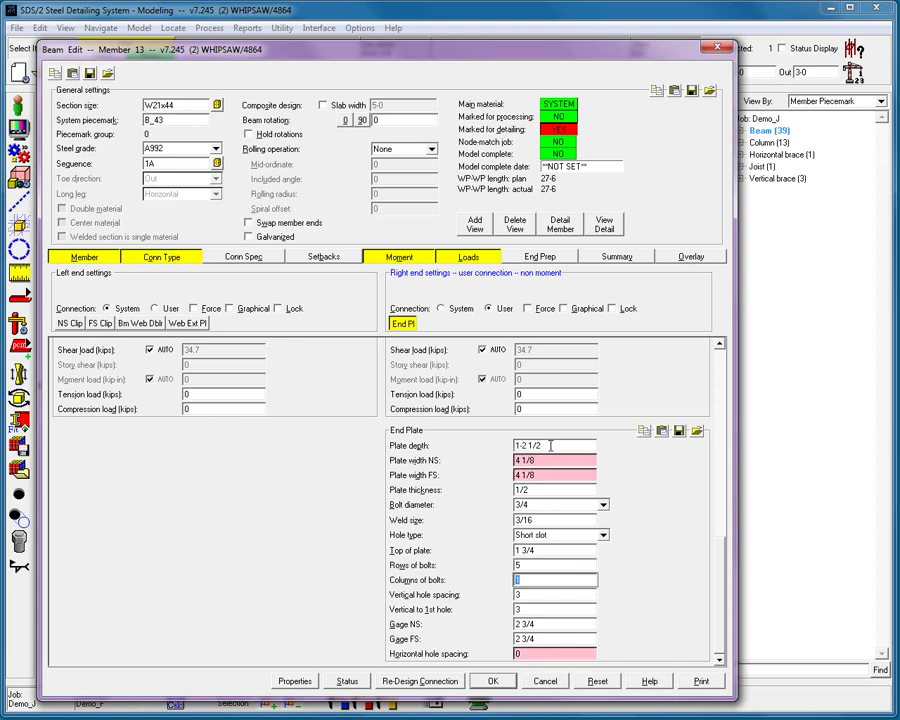
Set the right end plate's rows of bolts to 4 and apply the edit to beam B_43
{"action": "left_click", "coordinate": [464, 570]}
{"action": "type", "text": "4"}
{"action": "key", "text": "Tab"}
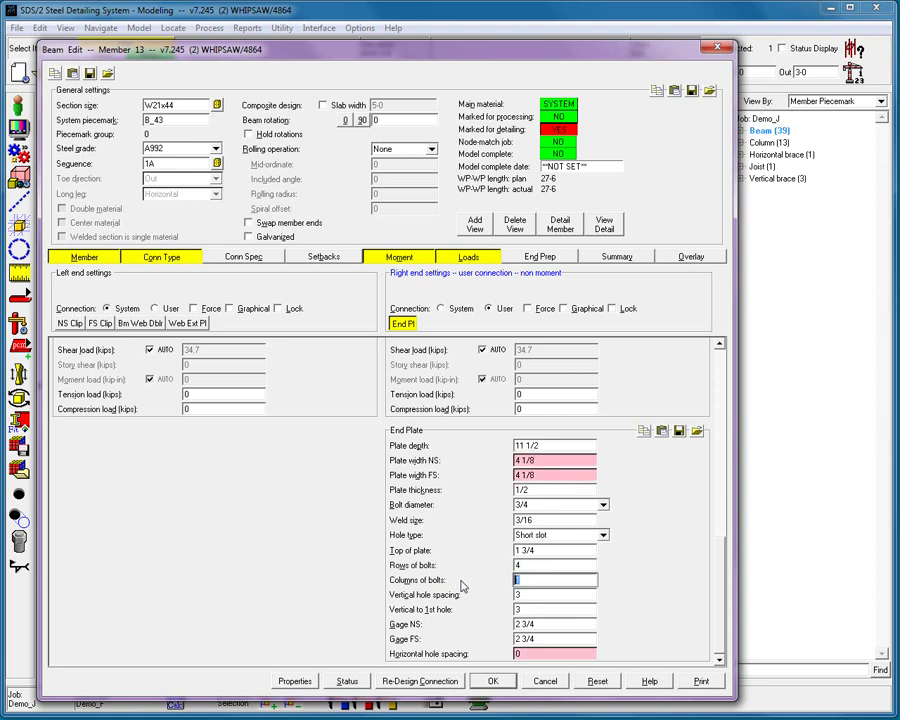
{"action": "left_click", "coordinate": [494, 681]}
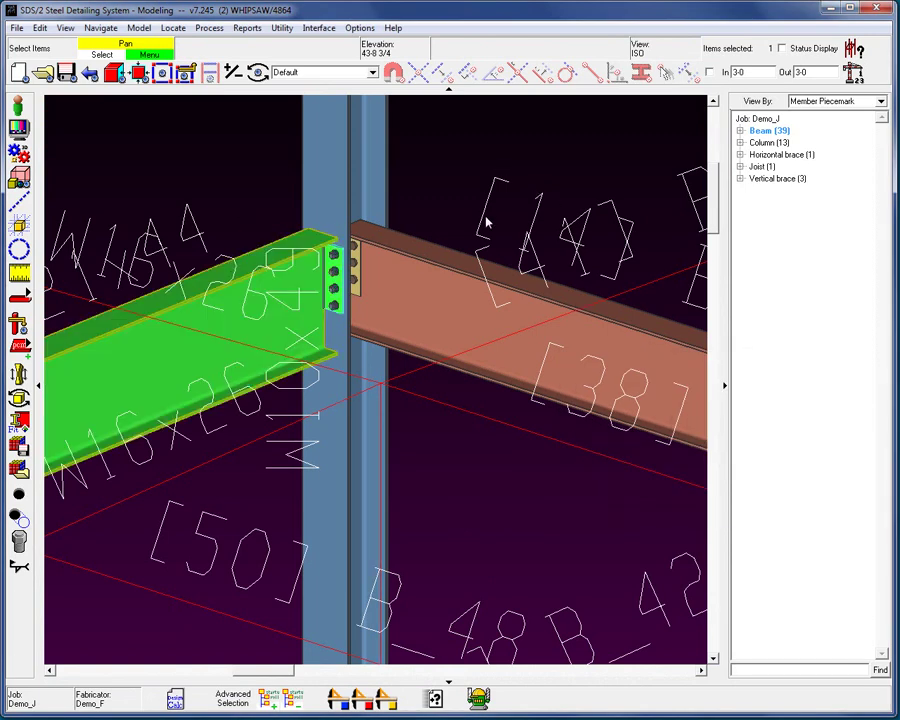
Clear the beam selection and open the SECOND FLOOR erection view
{"action": "scroll", "coordinate": [440, 248], "scroll_direction": "down", "scroll_amount": 2}
{"action": "scroll", "coordinate": [437, 248], "scroll_direction": "down", "scroll_amount": 2}
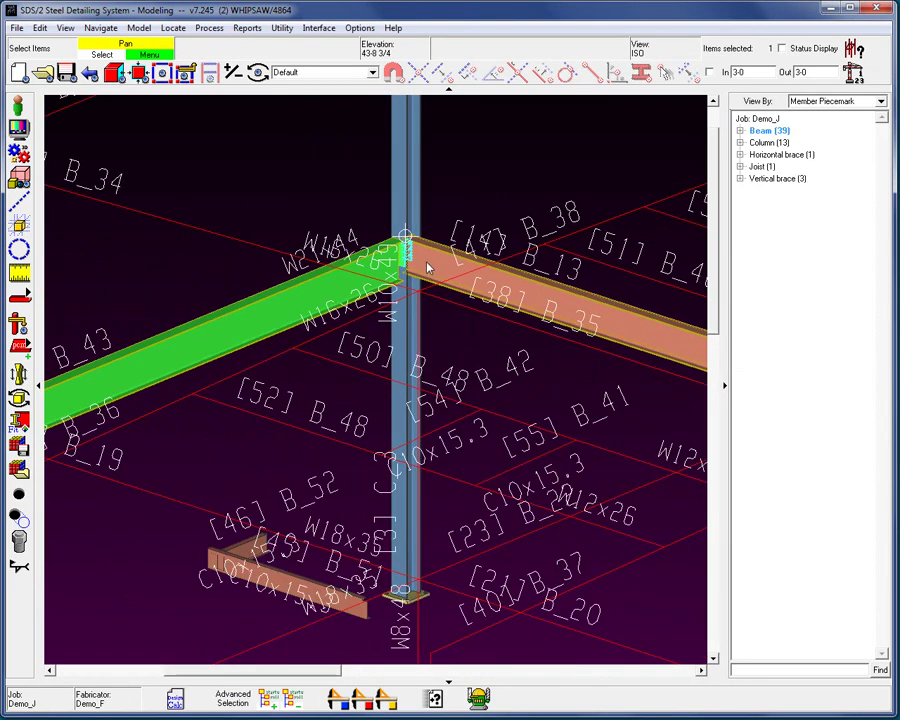
{"action": "right_click", "coordinate": [458, 183]}
{"action": "left_click", "coordinate": [491, 188]}
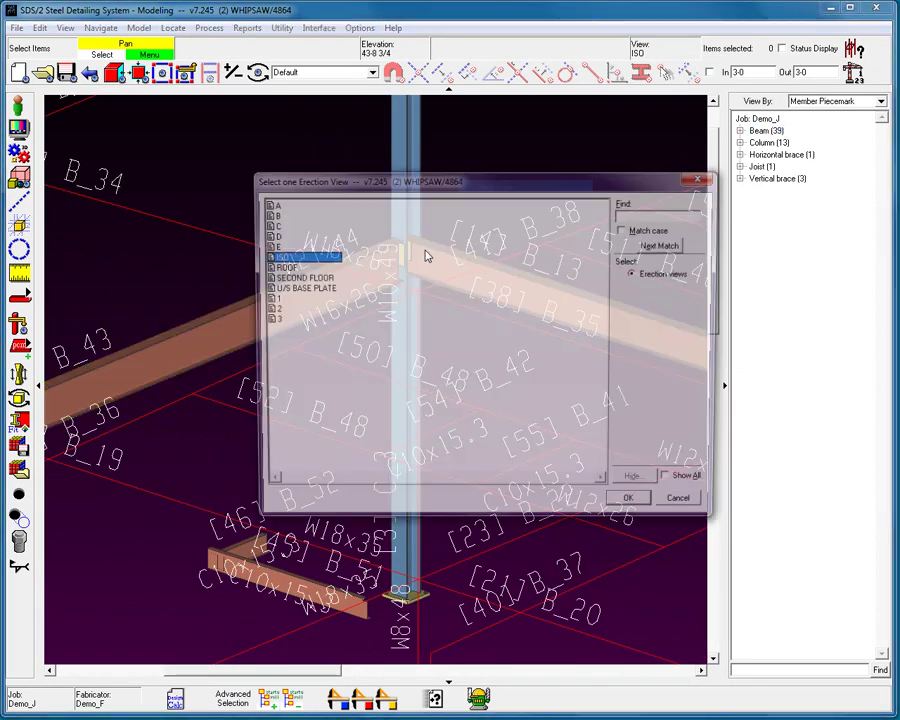
{"action": "double_click", "coordinate": [295, 274]}
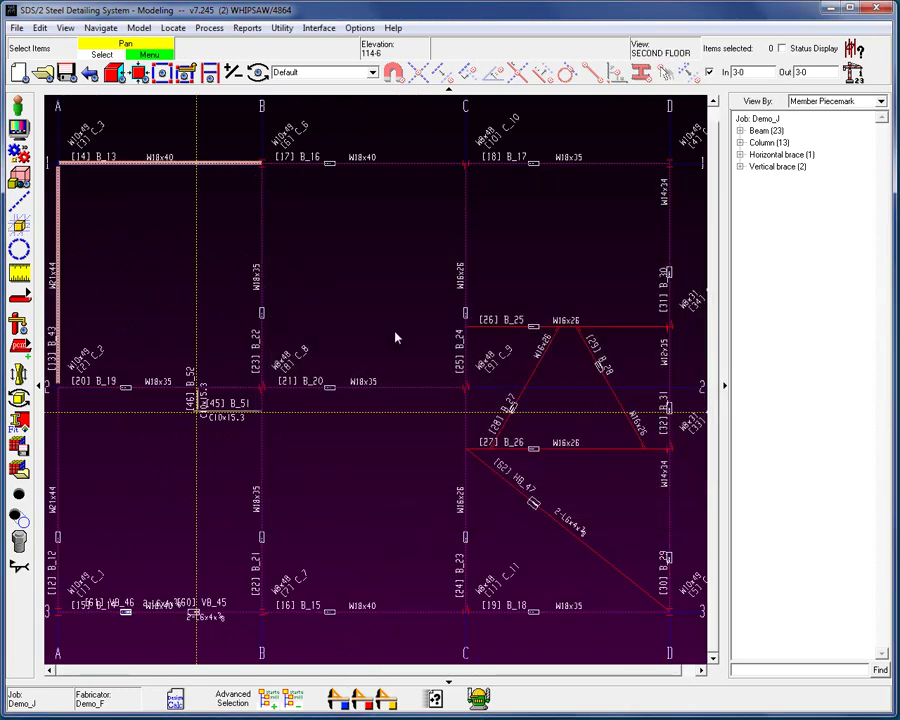
Select beams B_22 and B_16 together and open them for a multiple-member edit
{"action": "left_click", "coordinate": [265, 295]}
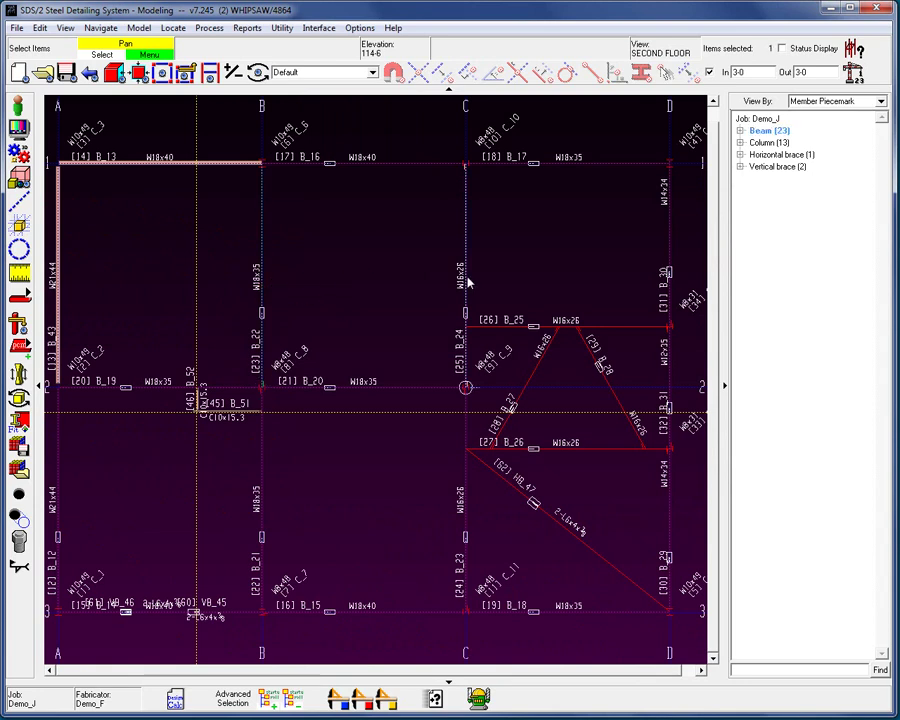
{"action": "left_click", "coordinate": [430, 165], "text": "shift"}
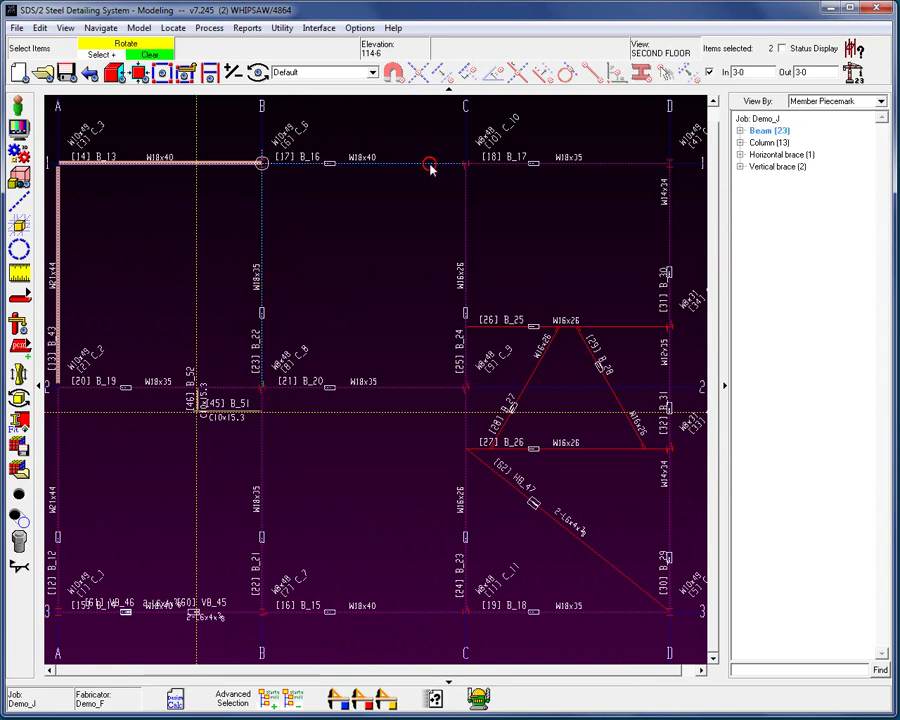
{"action": "right_click", "coordinate": [375, 274]}
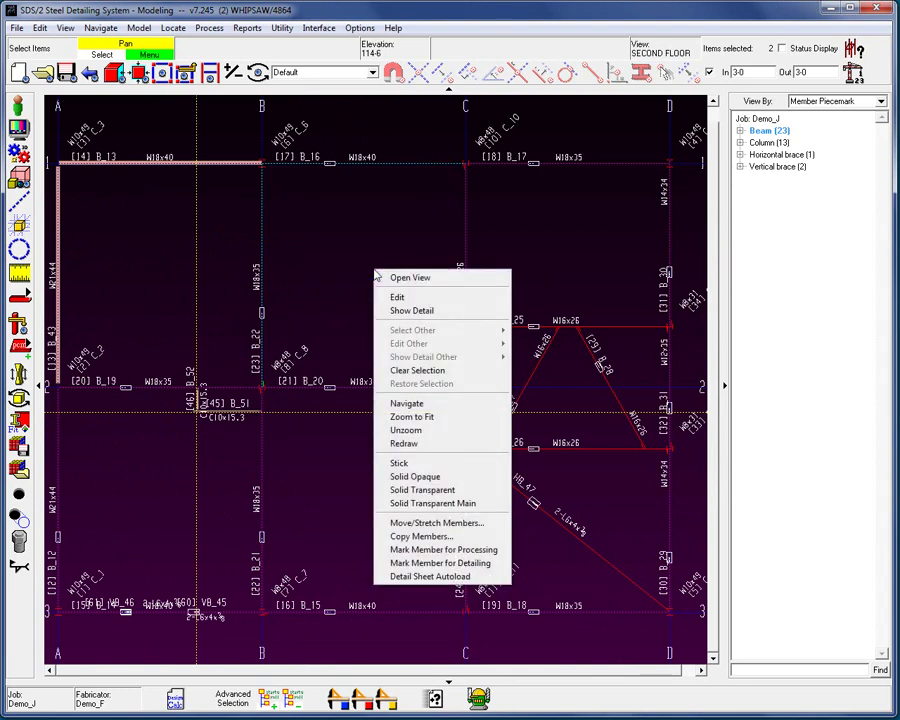
{"action": "left_click", "coordinate": [397, 297]}
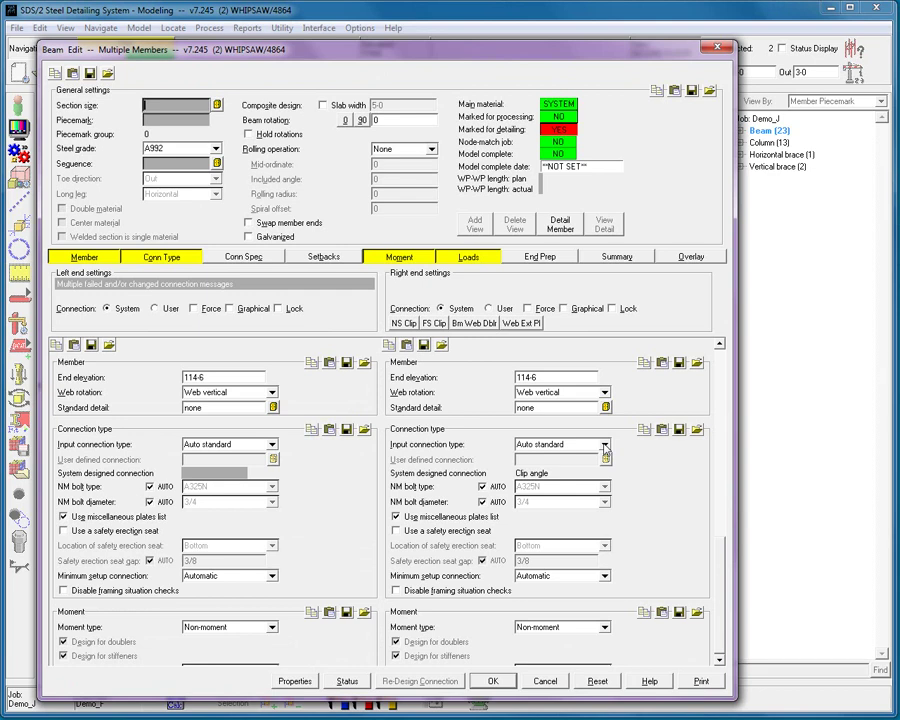
Set the right end input connection type of both beams to user defined connection EP3/8 and apply the multiple-member edit
{"action": "left_click", "coordinate": [604, 446]}
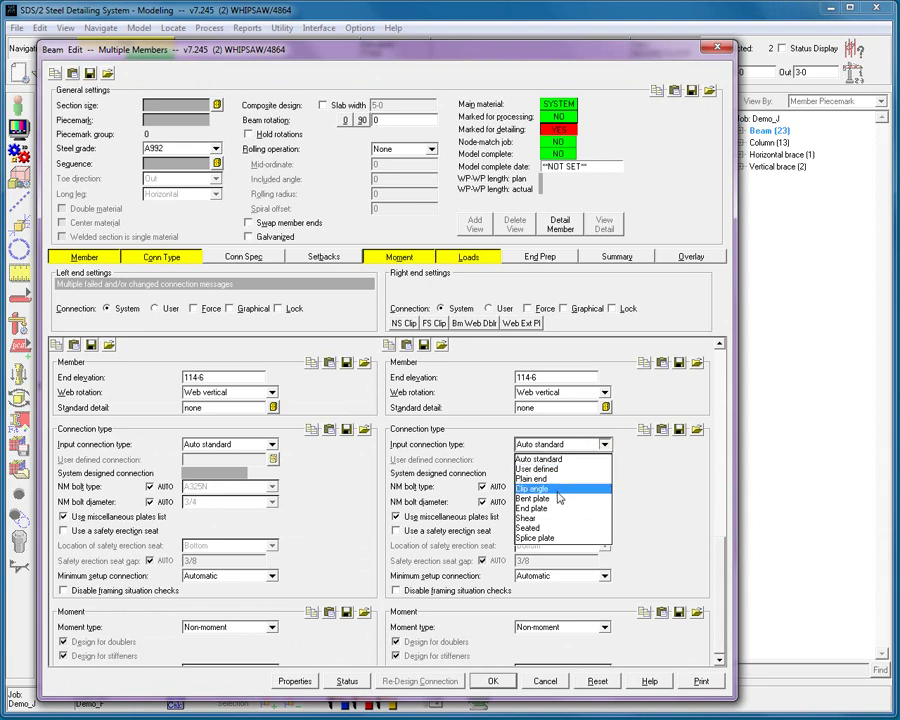
{"action": "left_click", "coordinate": [548, 459]}
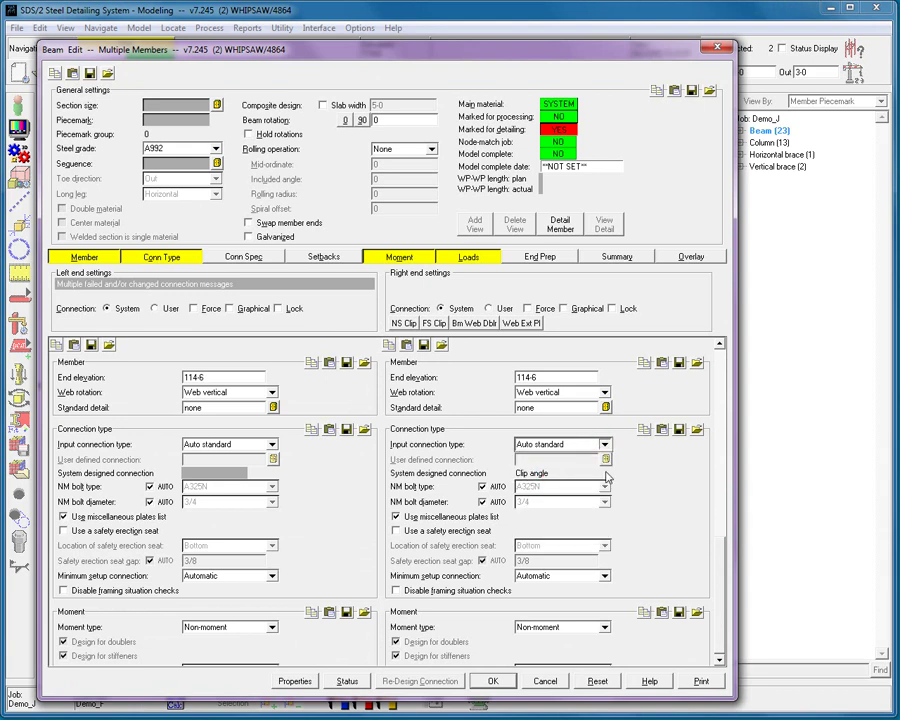
{"action": "key", "text": "u"}
{"action": "left_click", "coordinate": [605, 459]}
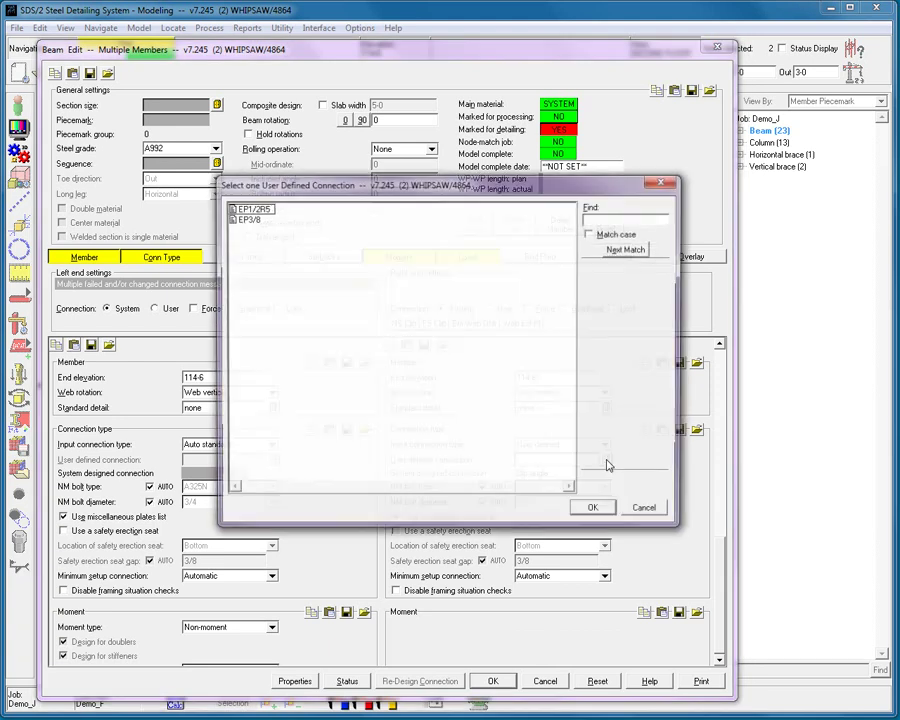
{"action": "left_click", "coordinate": [247, 219]}
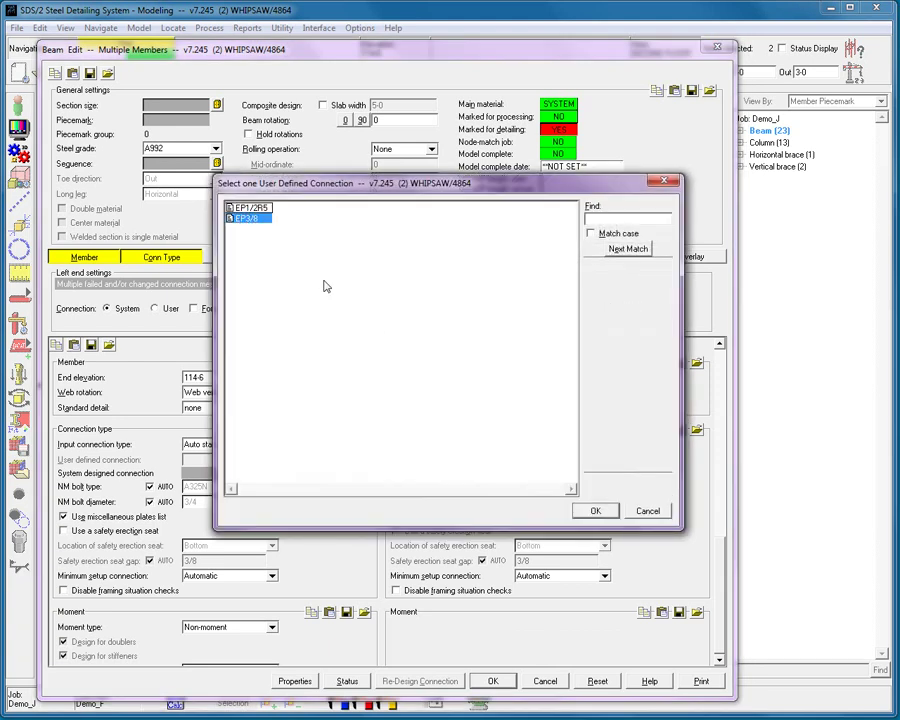
{"action": "left_click", "coordinate": [595, 510]}
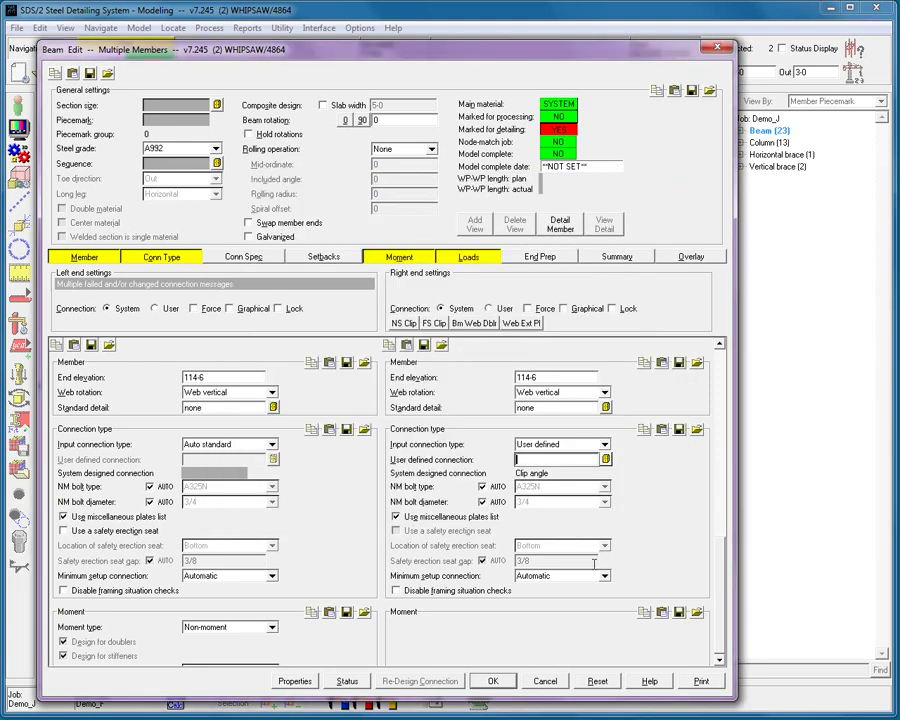
{"action": "left_click", "coordinate": [503, 683]}
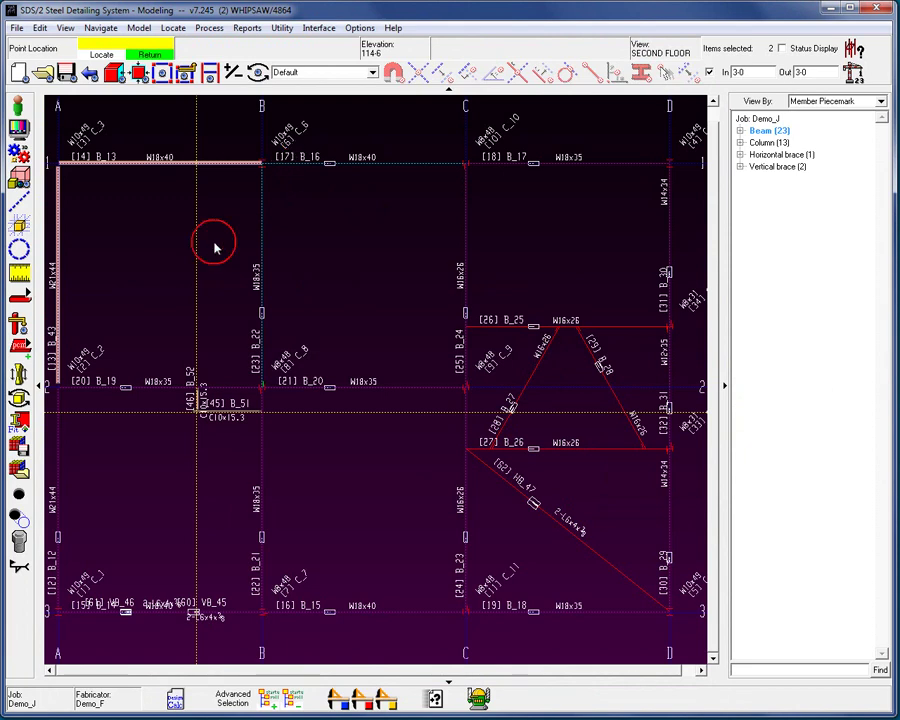
Clear the beam selection and examine beam B_22's right end plate at column C_6 in 3D
{"action": "scroll", "coordinate": [243, 243], "scroll_direction": "up", "scroll_amount": 5}
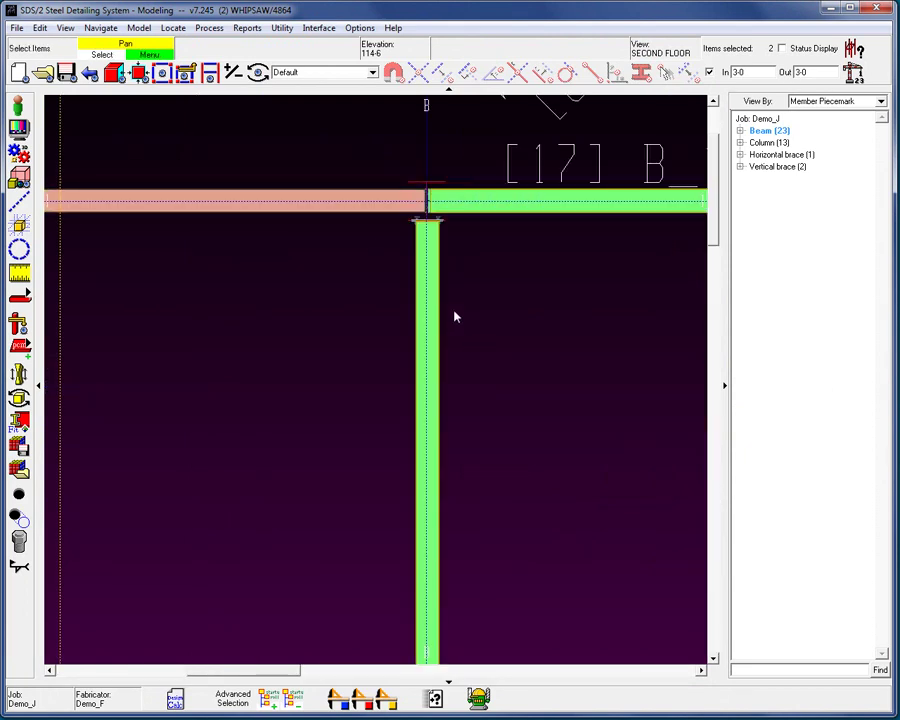
{"action": "scroll", "coordinate": [440, 300], "scroll_direction": "up", "scroll_amount": 2}
{"action": "middle_click_drag", "start_coordinate": [434, 303], "coordinate": [257, 145]}
{"action": "scroll", "coordinate": [560, 470], "scroll_direction": "down", "scroll_amount": 2}
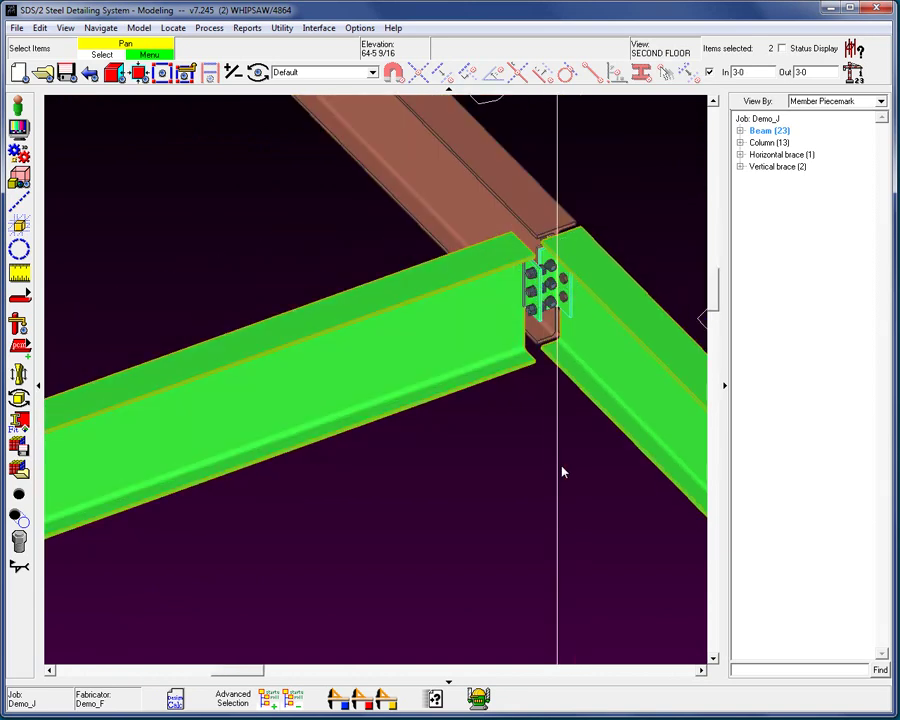
{"action": "left_click", "coordinate": [456, 556]}
{"action": "left_click", "coordinate": [512, 545]}
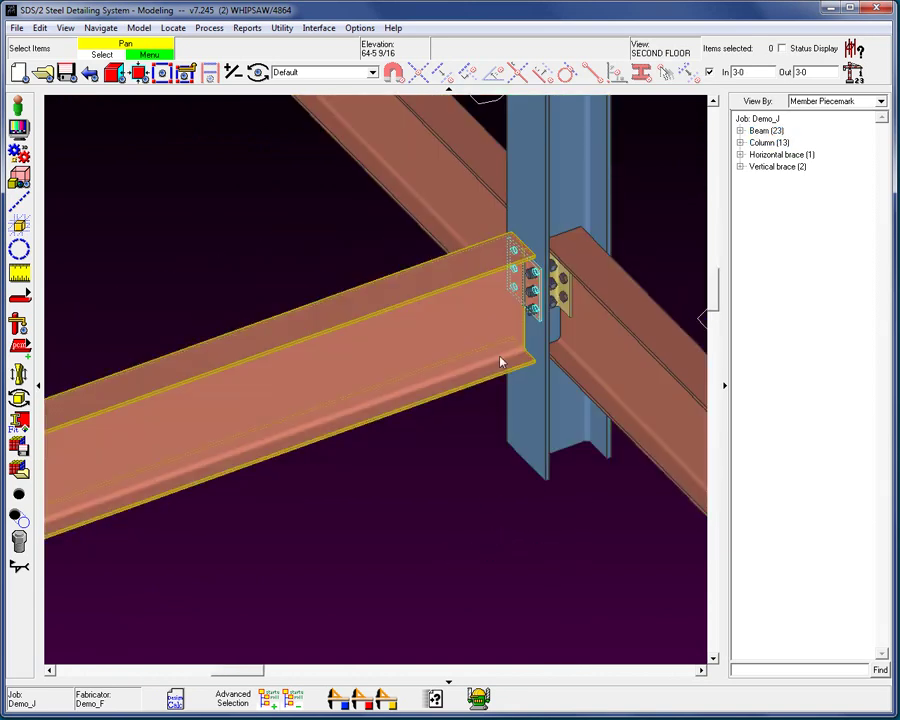
{"action": "scroll", "coordinate": [501, 352], "scroll_direction": "up", "scroll_amount": 2}
{"action": "scroll", "coordinate": [487, 279], "scroll_direction": "down", "scroll_amount": 2}
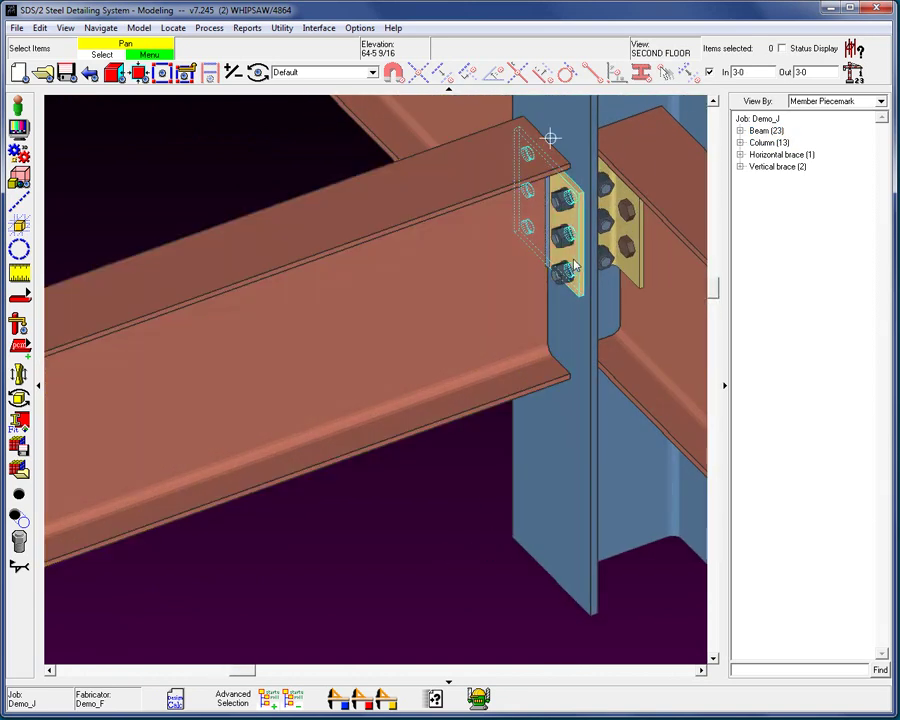
Open beam B_22 for editing and review its right end plate settings
{"action": "scroll", "coordinate": [466, 296], "scroll_direction": "up", "scroll_amount": 2}
{"action": "left_click", "coordinate": [460, 292]}
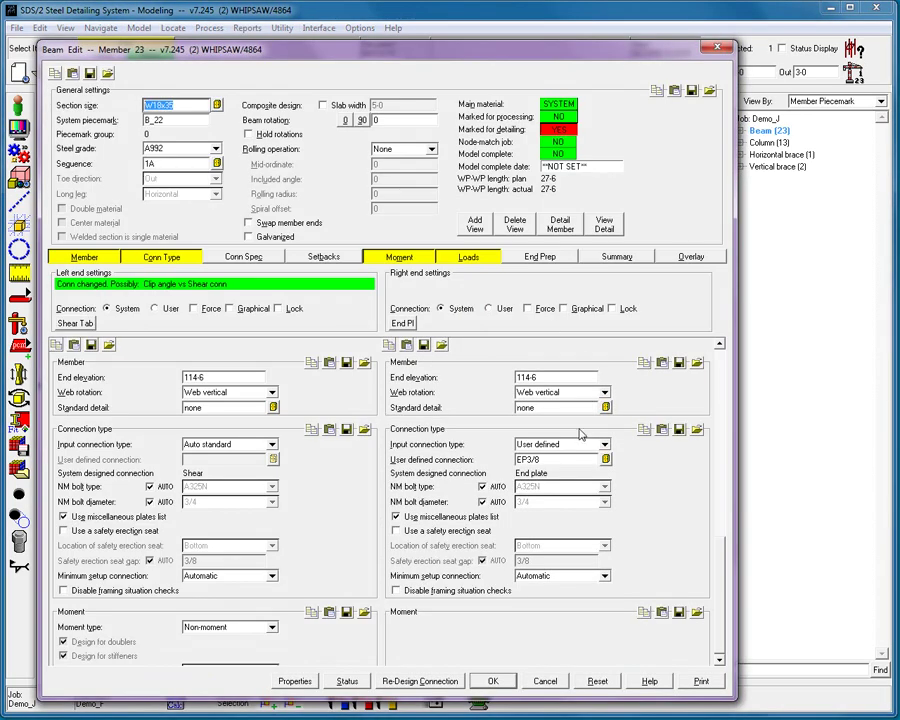
{"action": "left_click", "coordinate": [403, 323]}
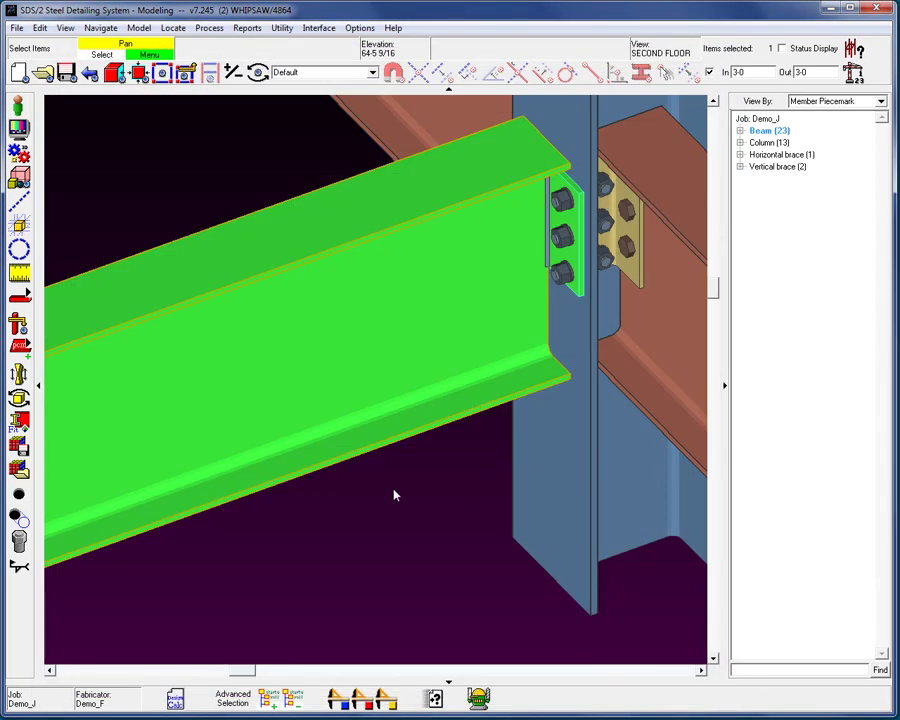
Open beam B_16 for editing, review its right end loads and end plate settings, and leave without saving
{"action": "scroll", "coordinate": [374, 482], "scroll_direction": "down", "scroll_amount": 5}
{"action": "middle_click_drag", "start_coordinate": [363, 486], "coordinate": [366, 223]}
{"action": "scroll", "coordinate": [569, 406], "scroll_direction": "up", "scroll_amount": 6}
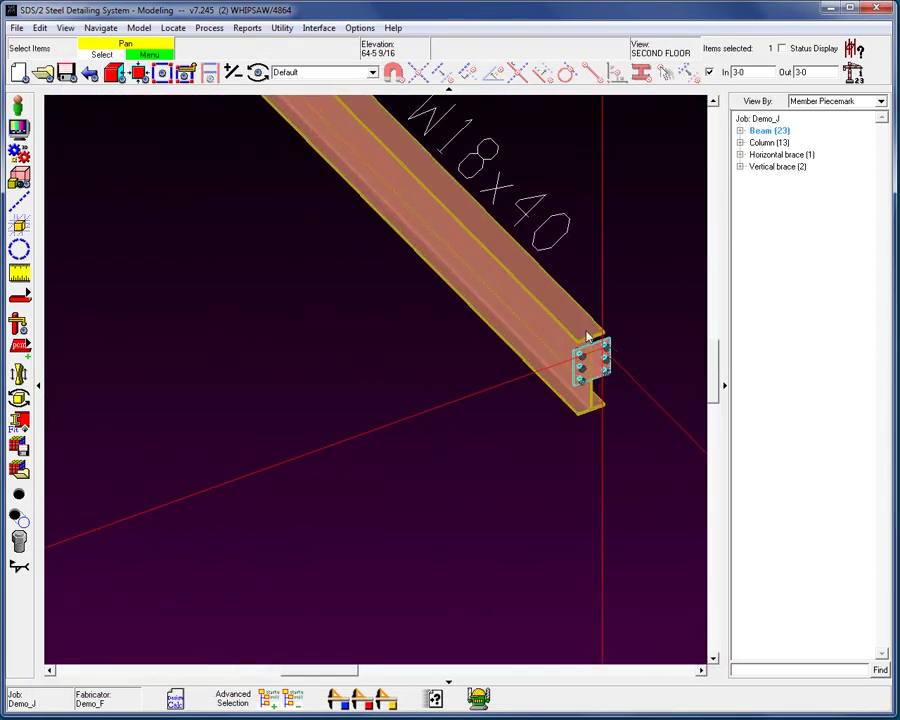
{"action": "left_click", "coordinate": [551, 314]}
{"action": "double_click", "coordinate": [551, 314]}
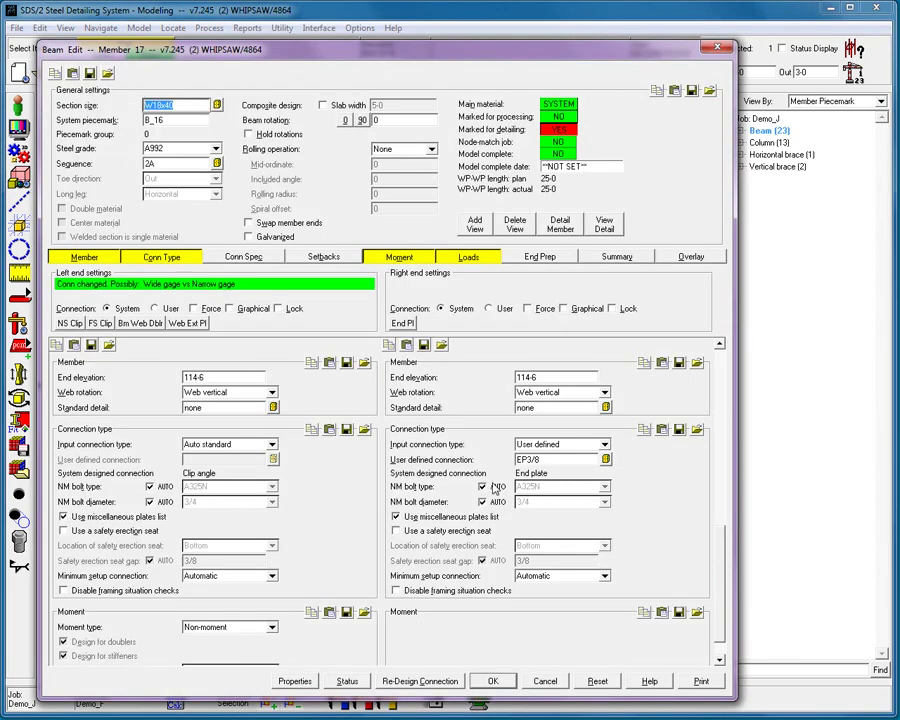
{"action": "scroll", "coordinate": [418, 626], "scroll_direction": "down", "scroll_amount": 5}
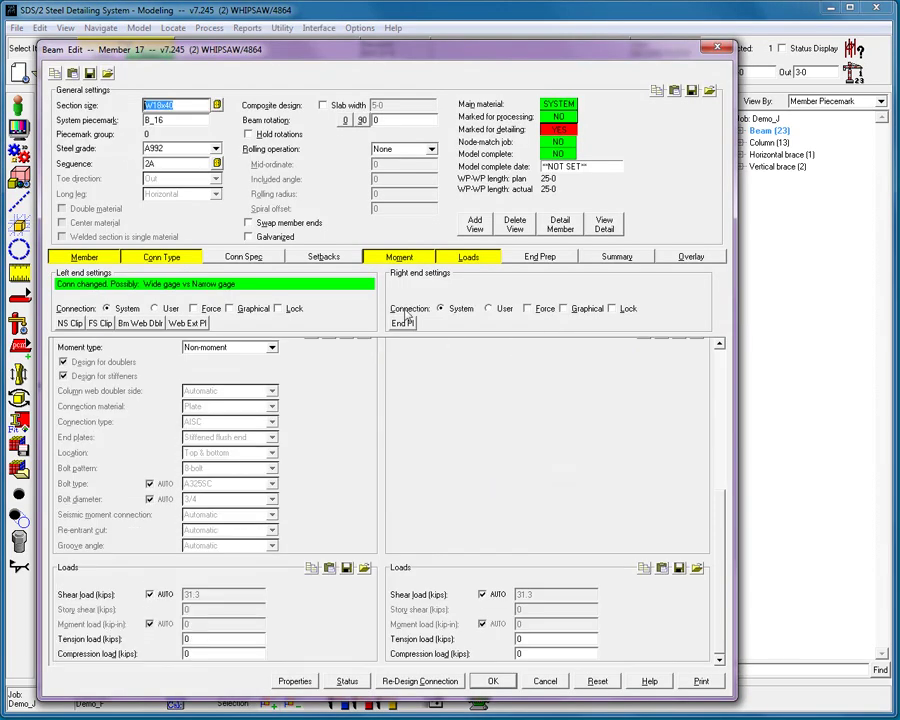
{"action": "left_click", "coordinate": [403, 323]}
{"action": "scroll", "coordinate": [545, 495], "scroll_direction": "down", "scroll_amount": 5}
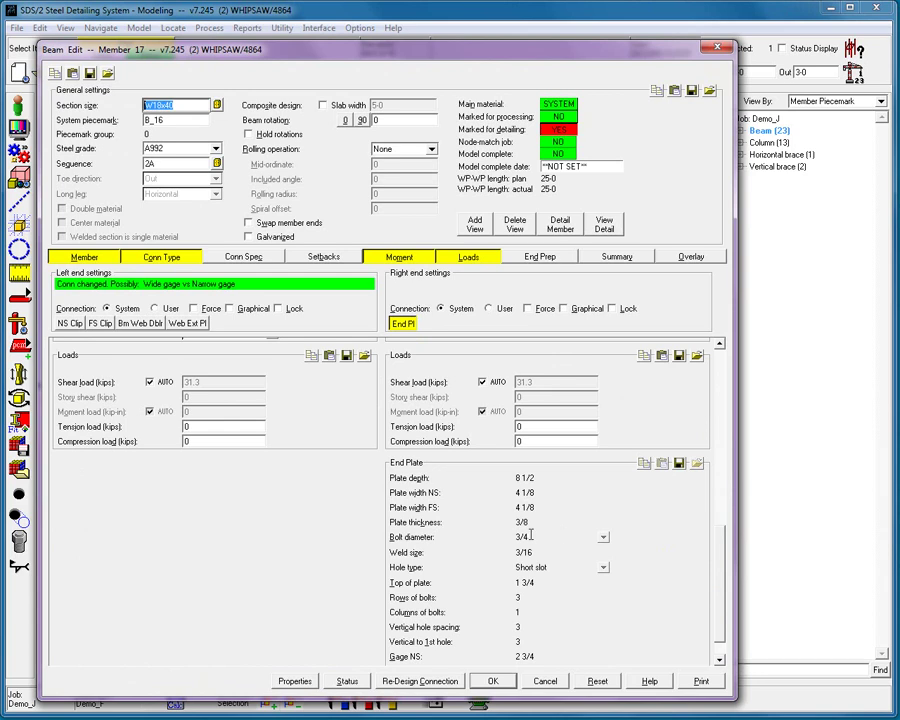
{"action": "left_click", "coordinate": [553, 684]}
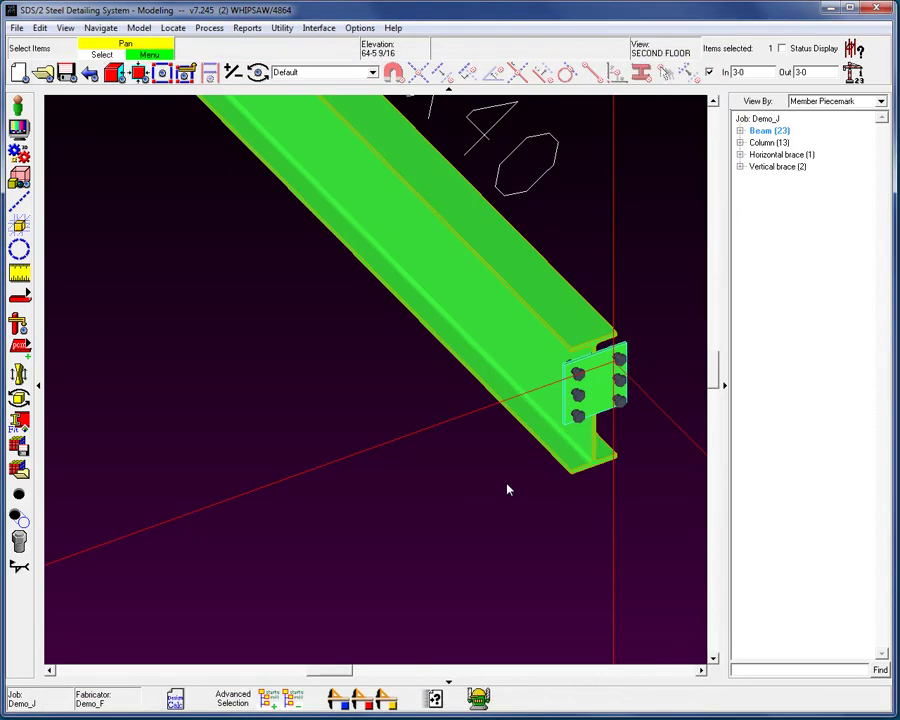
Try a batch End Connections change on both ends of wide flange beams, selecting members B_13 through B_23
{"action": "scroll", "coordinate": [451, 505], "scroll_direction": "down", "scroll_amount": 5}
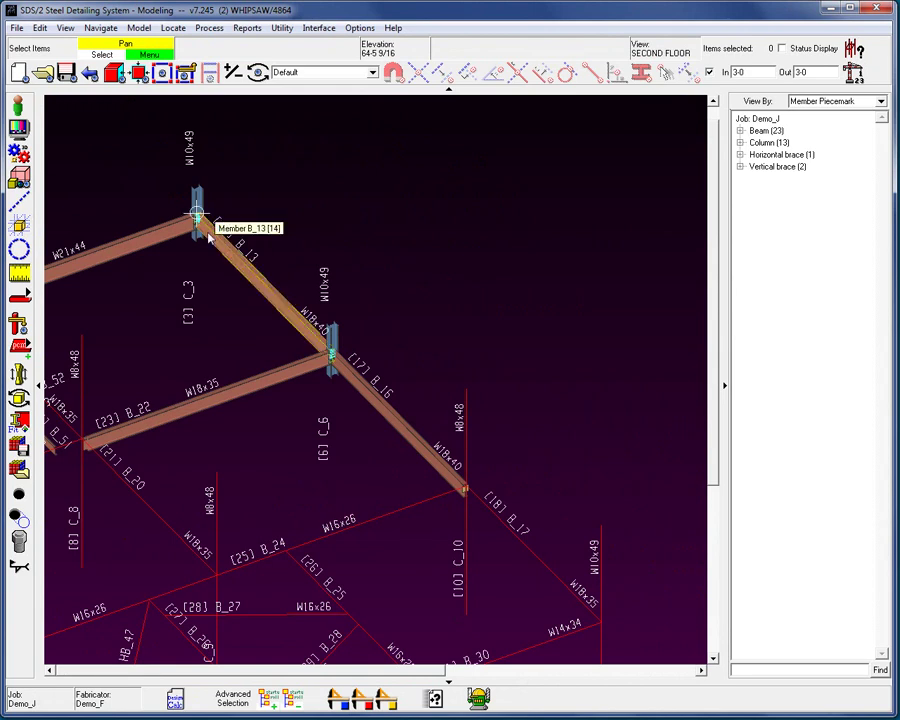
{"action": "left_click", "coordinate": [40, 28]}
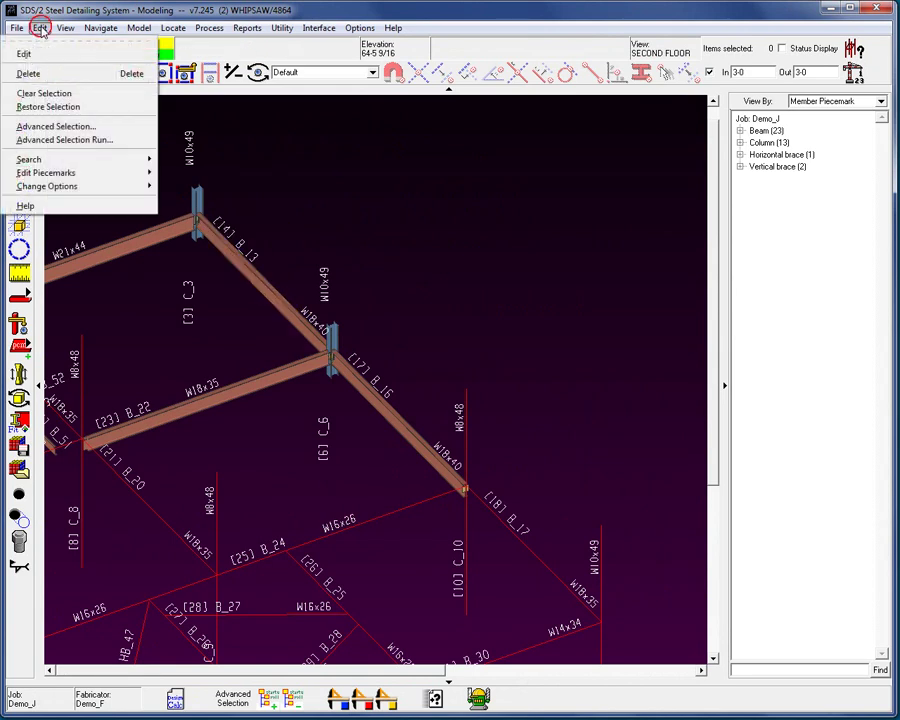
{"action": "mouse_move", "coordinate": [72, 188]}
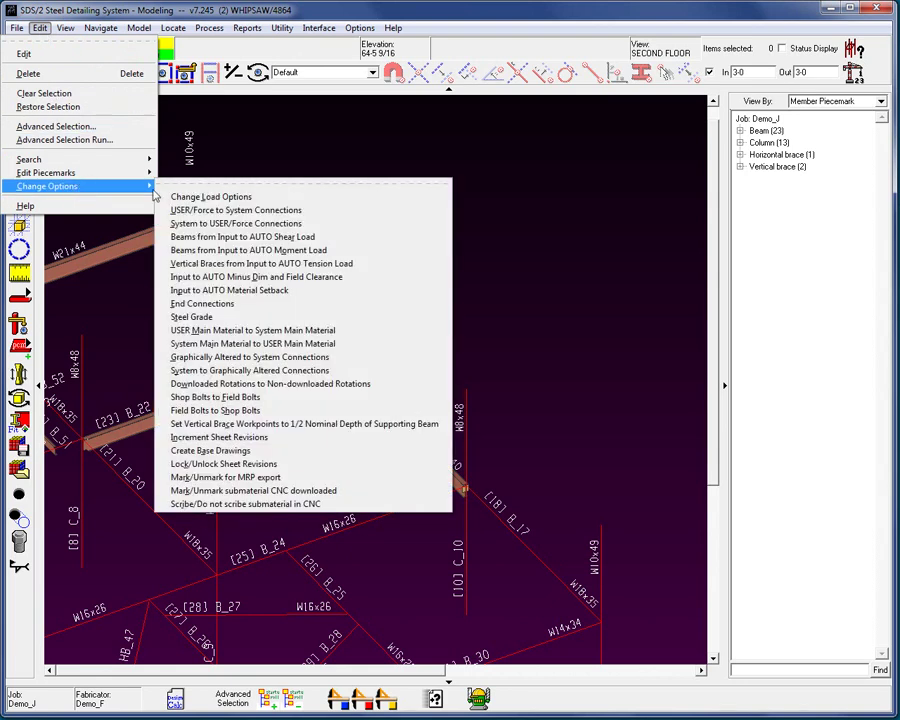
{"action": "left_click", "coordinate": [247, 305]}
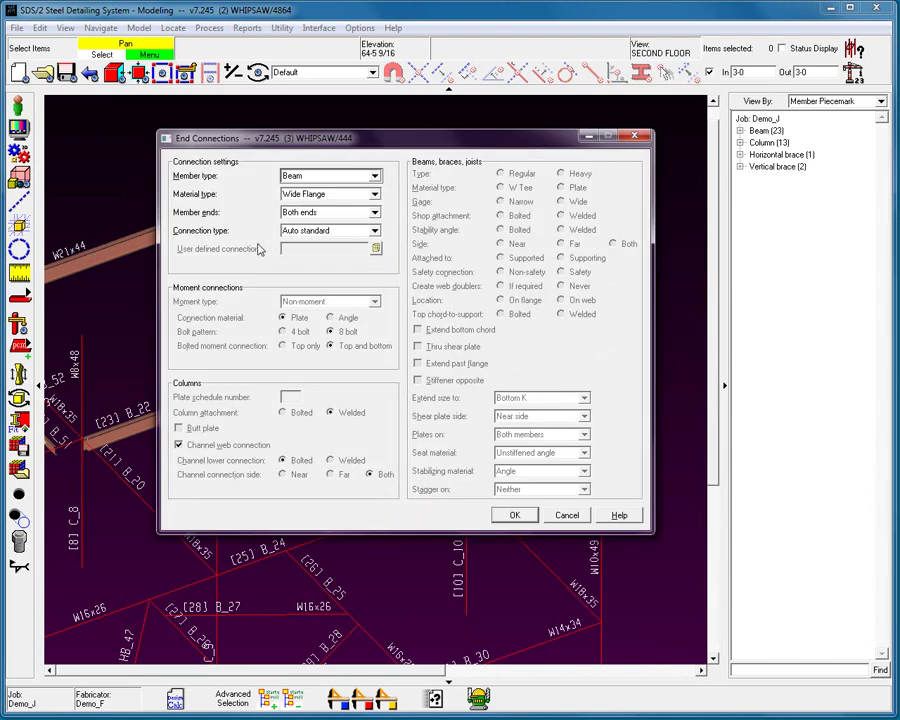
{"action": "left_click", "coordinate": [374, 231]}
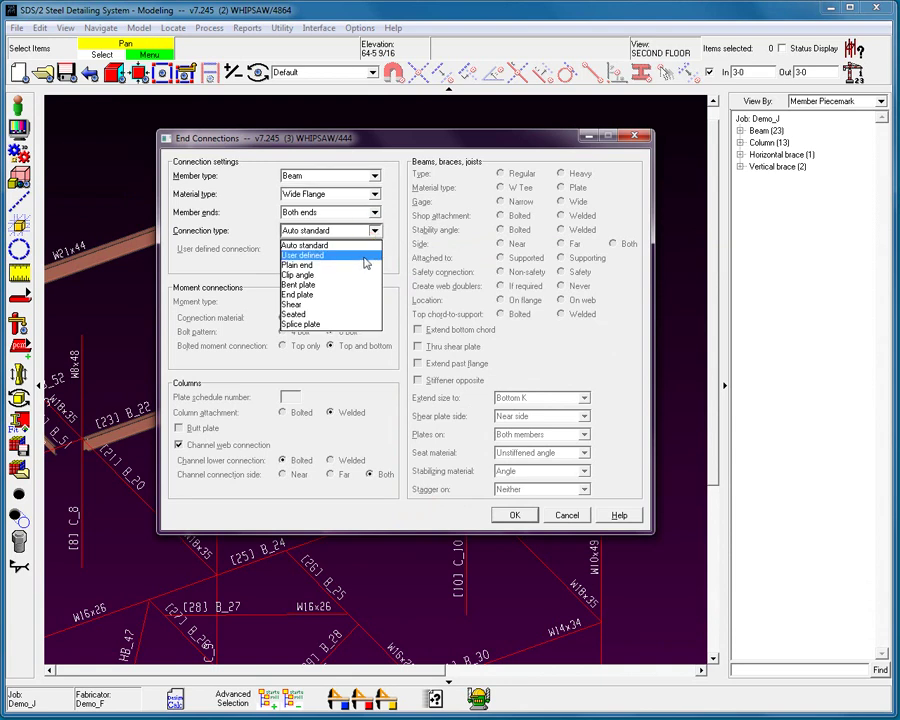
{"action": "left_click", "coordinate": [358, 256]}
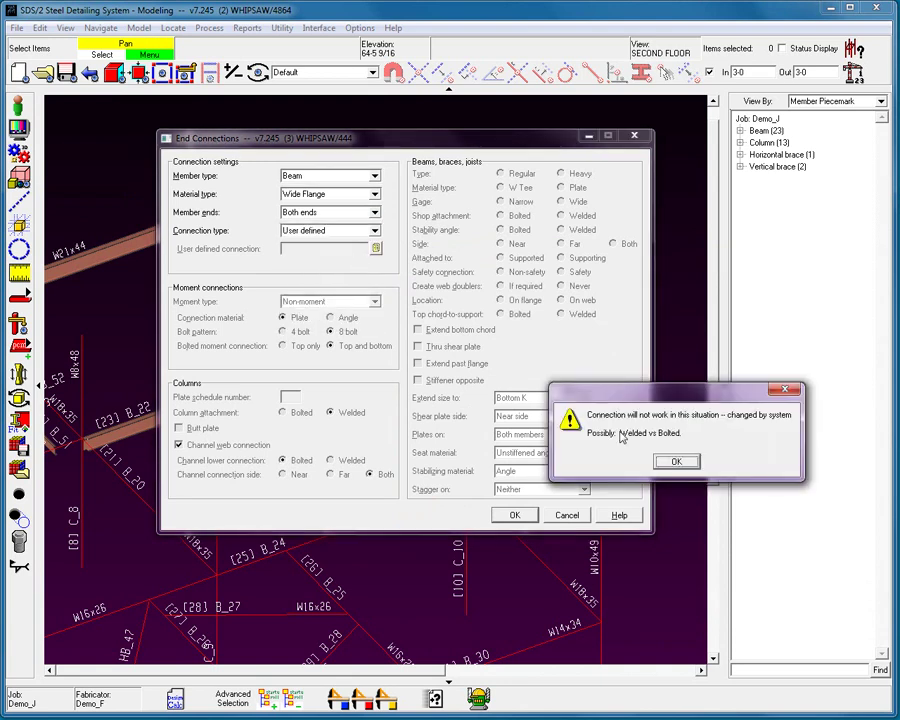
{"action": "left_click", "coordinate": [677, 462]}
{"action": "left_click", "coordinate": [516, 516]}
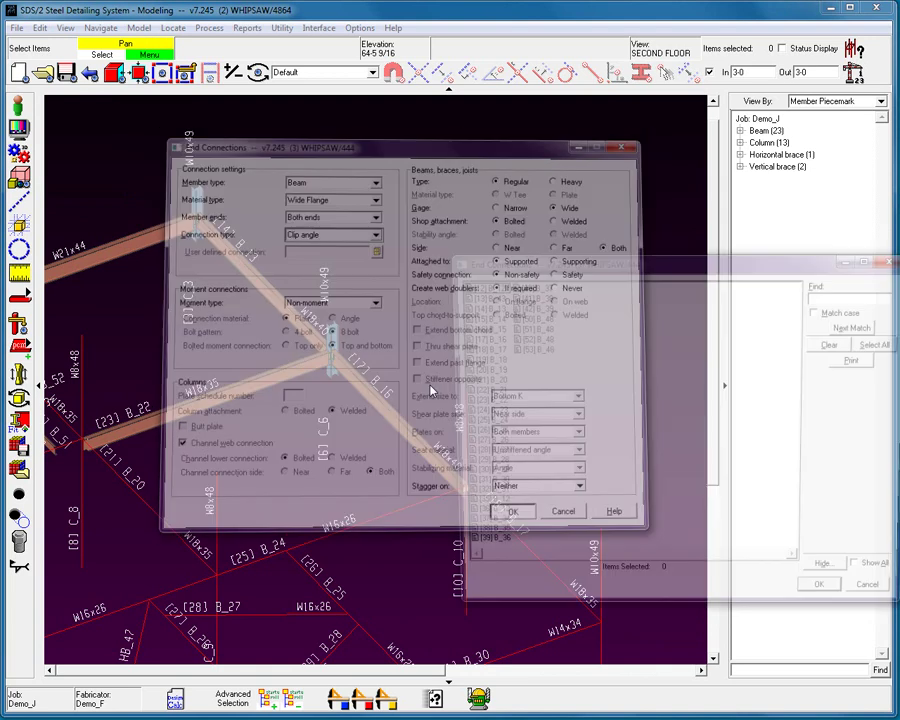
{"action": "left_click_drag", "start_coordinate": [493, 312], "coordinate": [490, 422]}
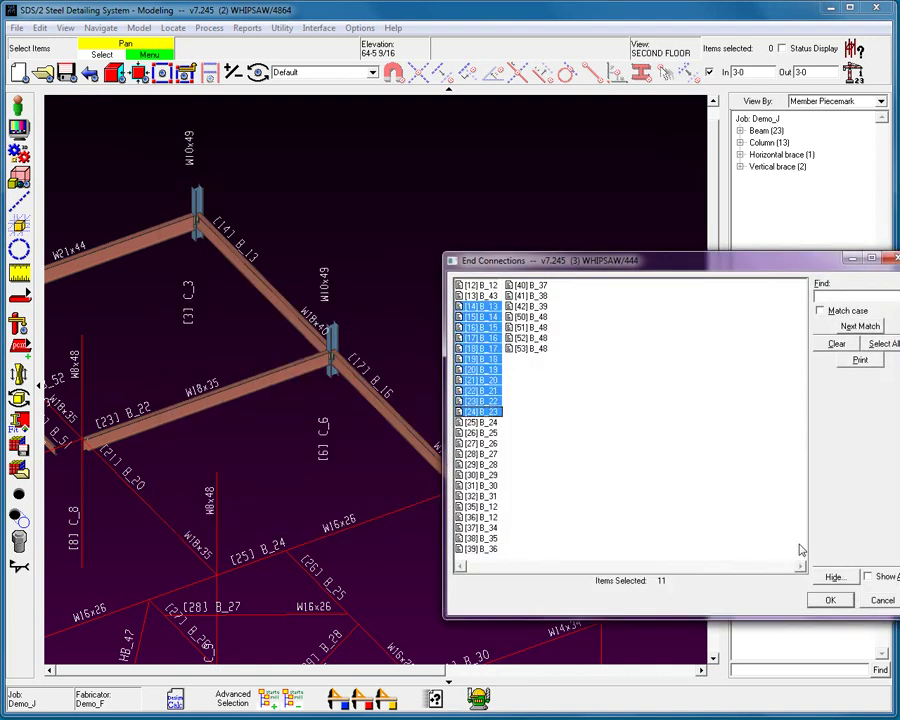
{"action": "left_click", "coordinate": [878, 600]}
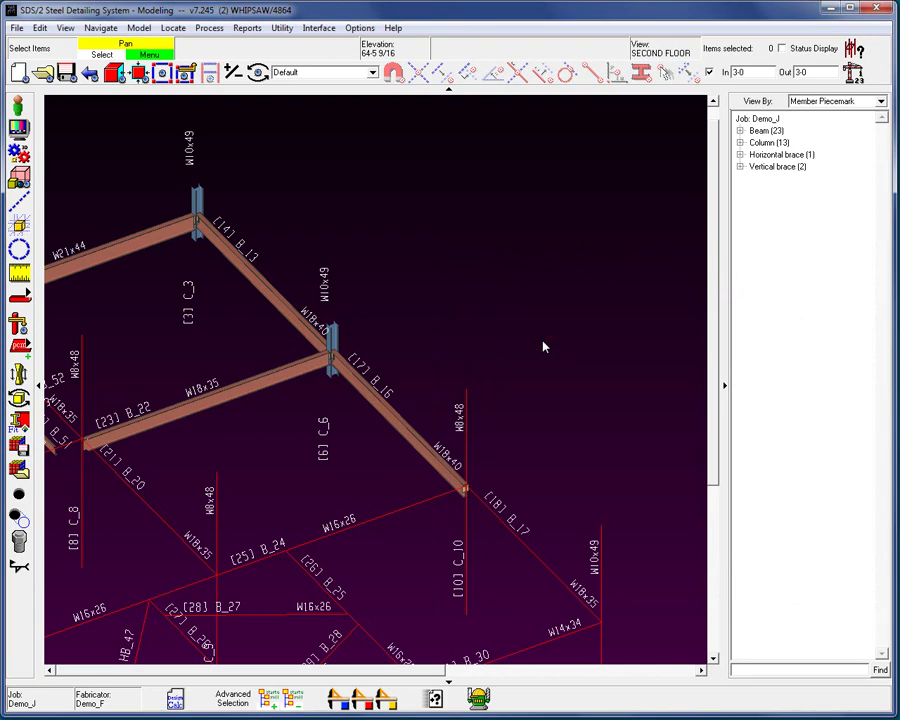
Examine the end plate connections where beams B_43 and B_13 meet column C_3
{"action": "key", "text": "w"}
{"action": "left_click", "coordinate": [262, 162]}
{"action": "left_click", "coordinate": [157, 268]}
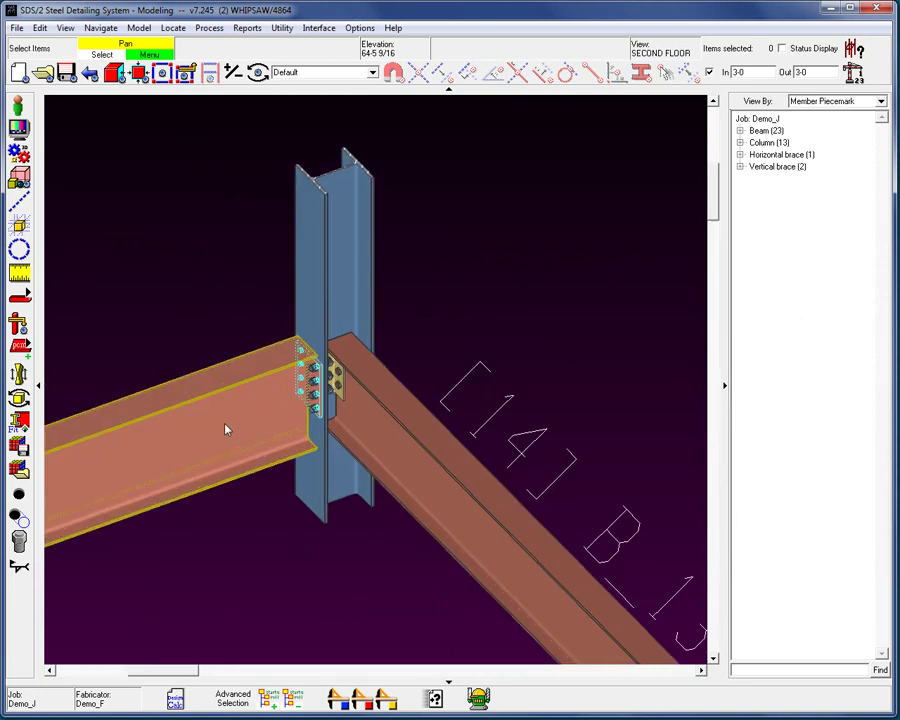
{"action": "scroll", "coordinate": [226, 430], "scroll_direction": "up", "scroll_amount": 3}
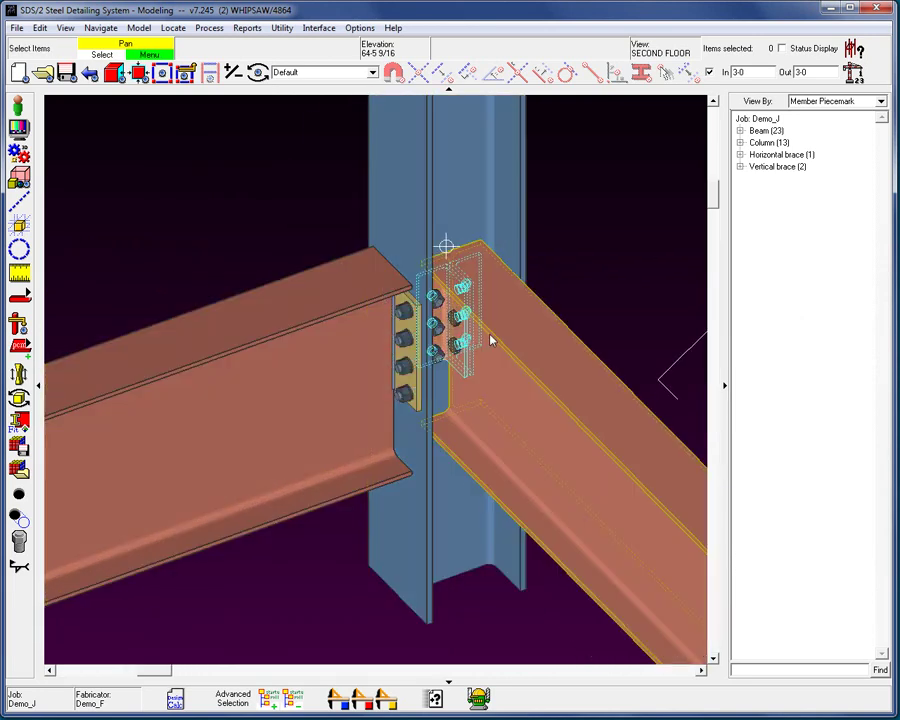